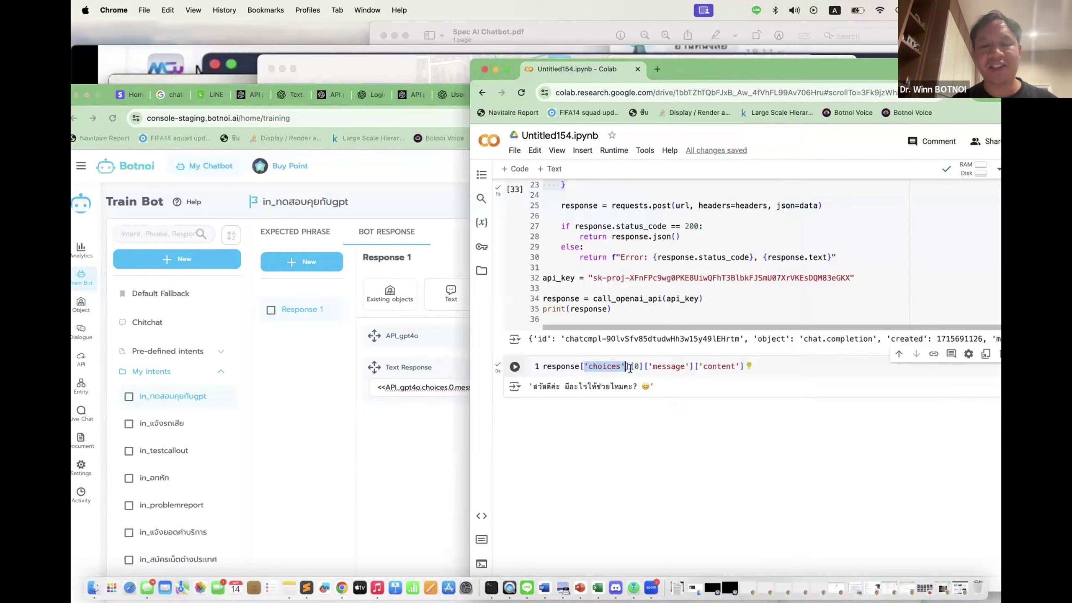
Save the intent's bot response with the text <<API_gpt4o.choices.0.message.content>>.
left_click(392, 416)
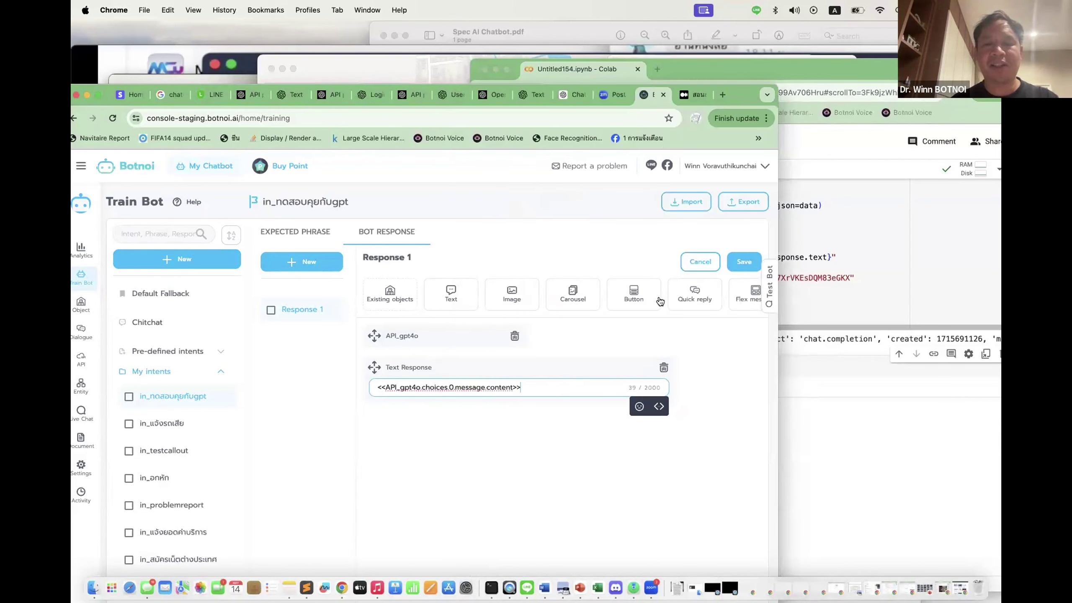
left_click(739, 269)
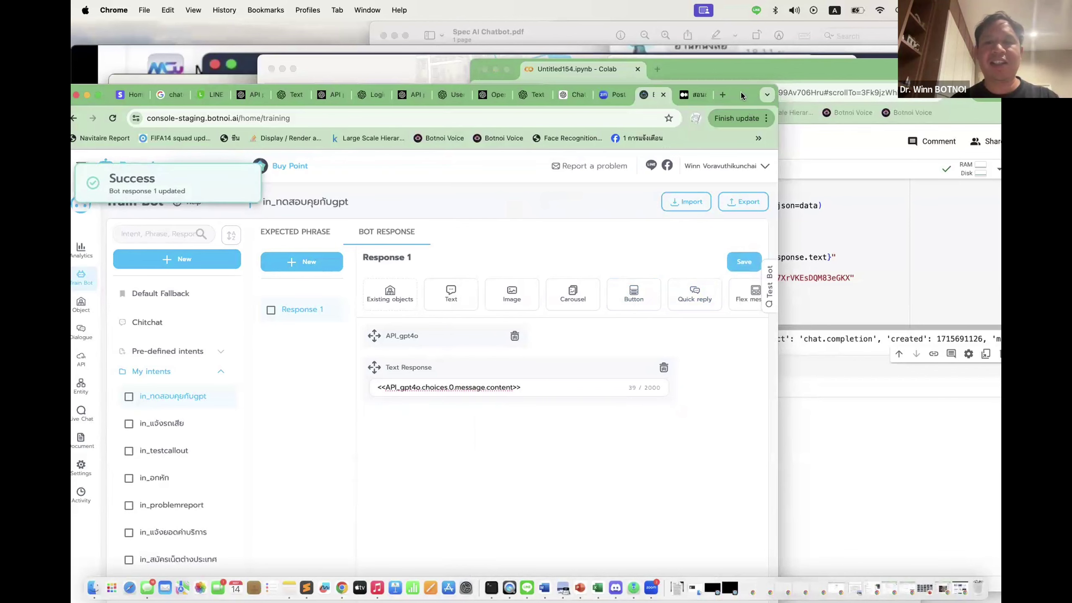
left_click_drag(742, 96, 739, 70)
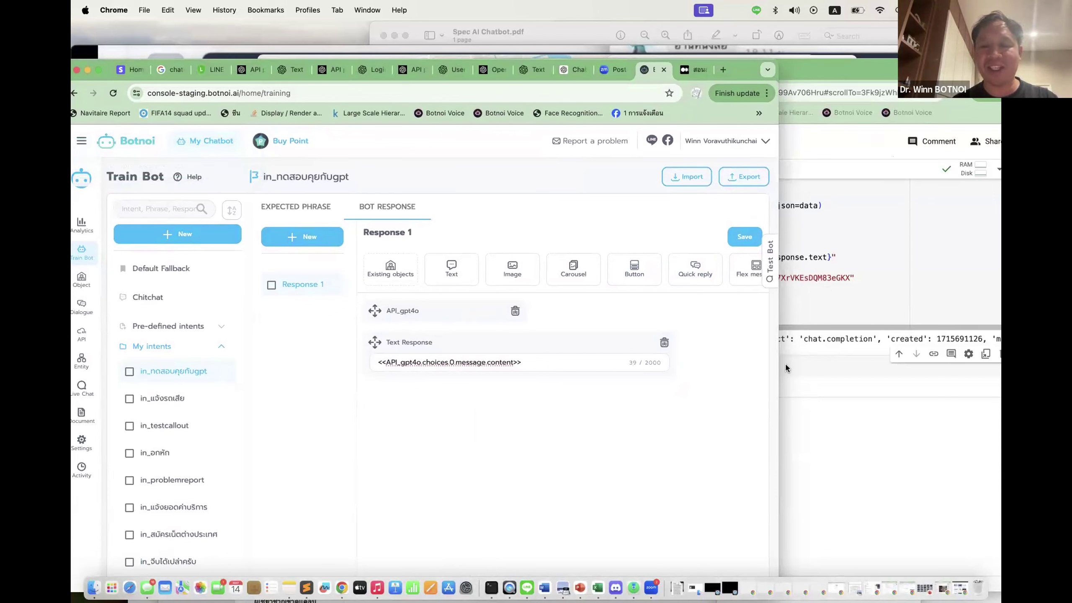
Switch to LINE and test the bot by sending "ทดสอบคุยกับ gpt" in the botnoi chat.
left_click(527, 587)
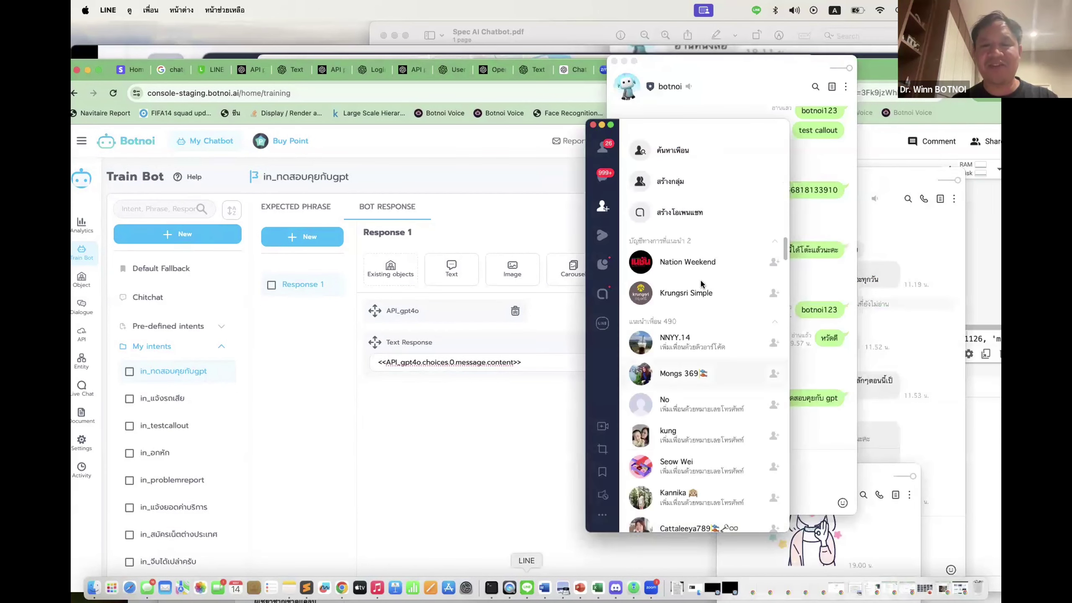
left_click(697, 71)
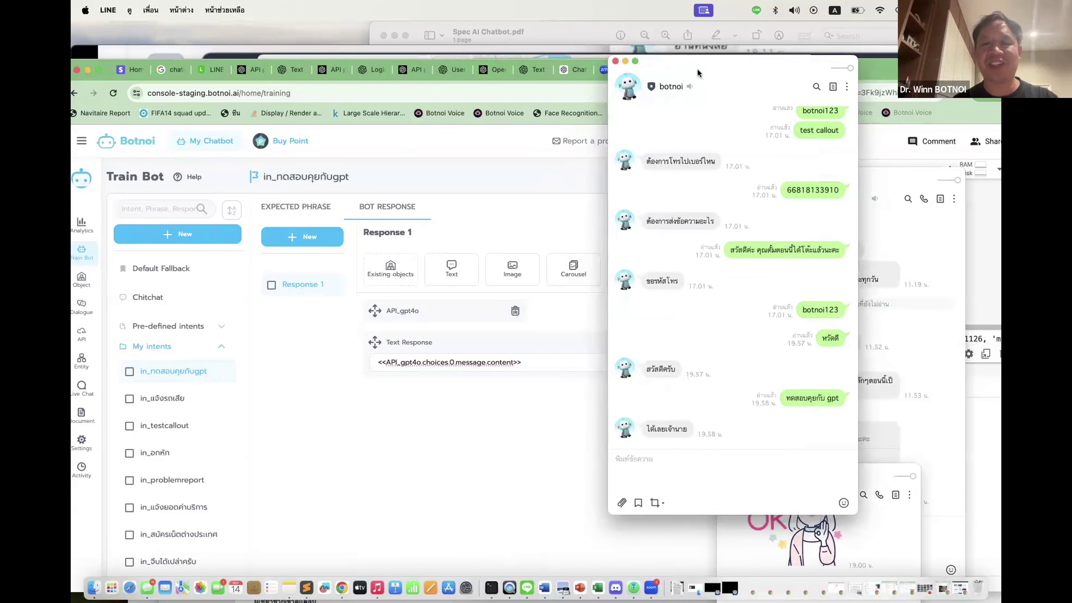
left_click_drag(697, 67, 694, 58)
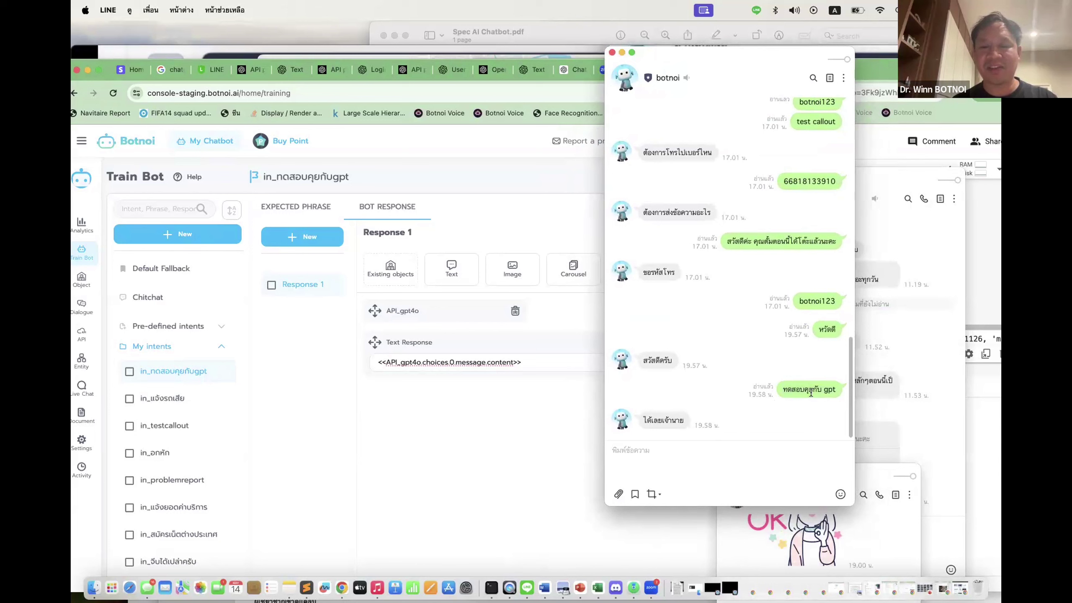
type("ทดสอบคุยกับ gpt")
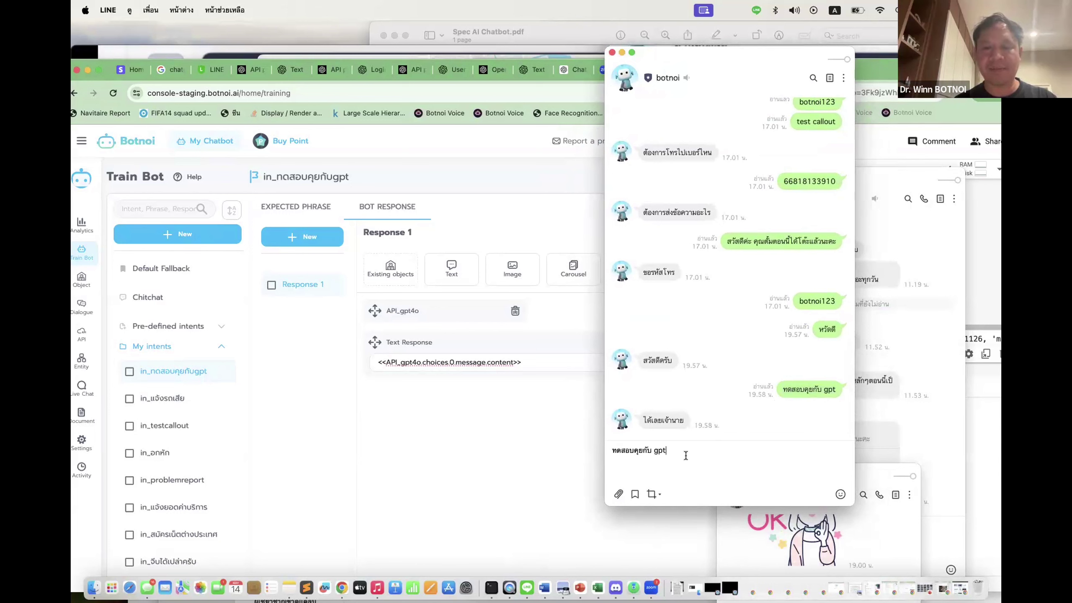
key("Return")
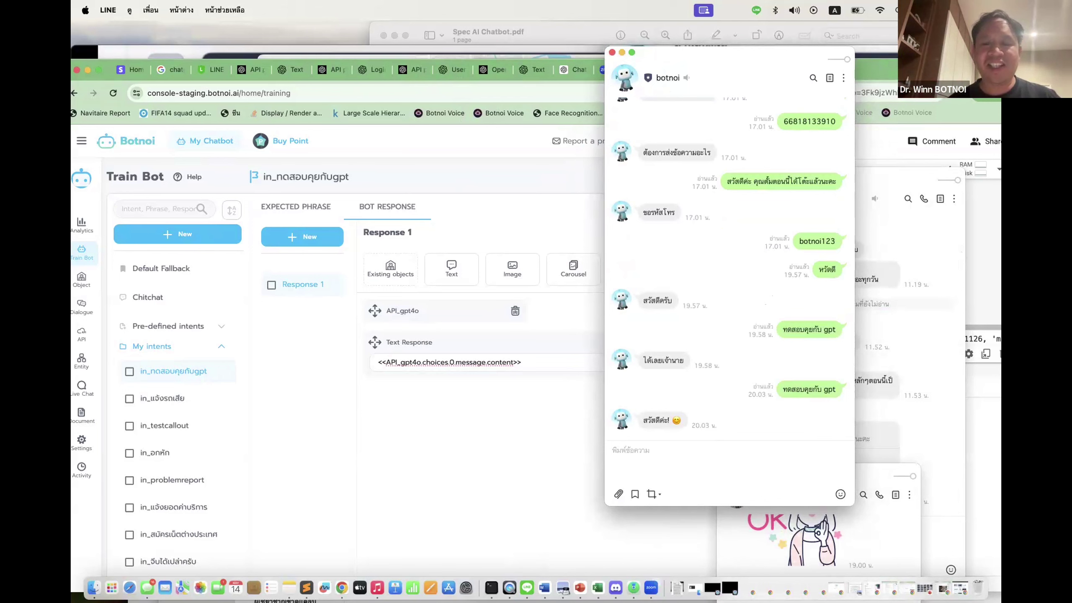
left_click_drag(751, 48, 637, 47)
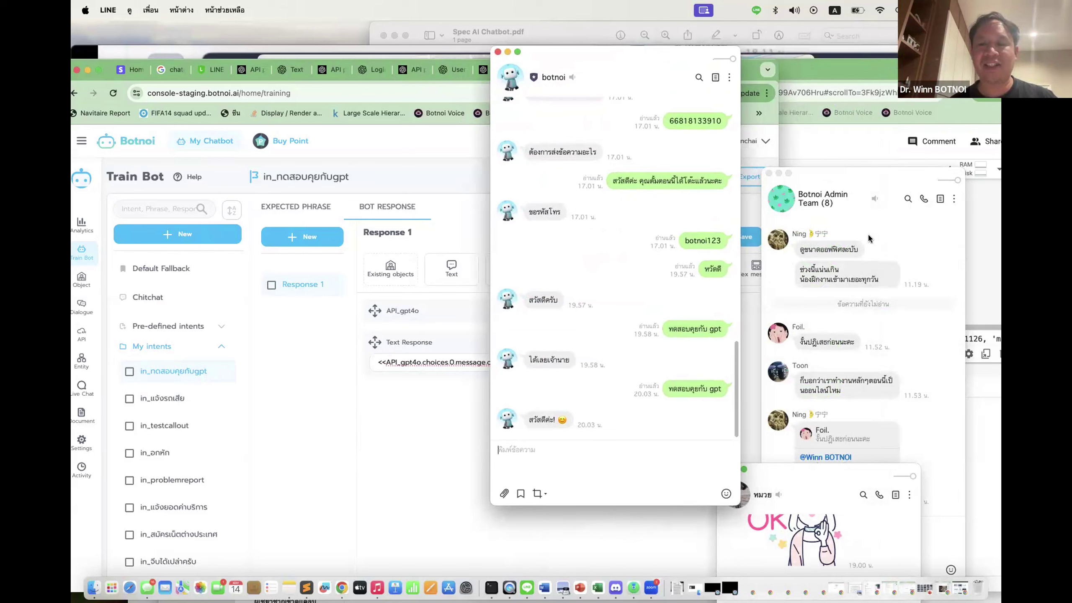
Return to the Botnoi console in Chrome and add a new intent named in_ทดสอบgpt4o.
left_click(420, 409)
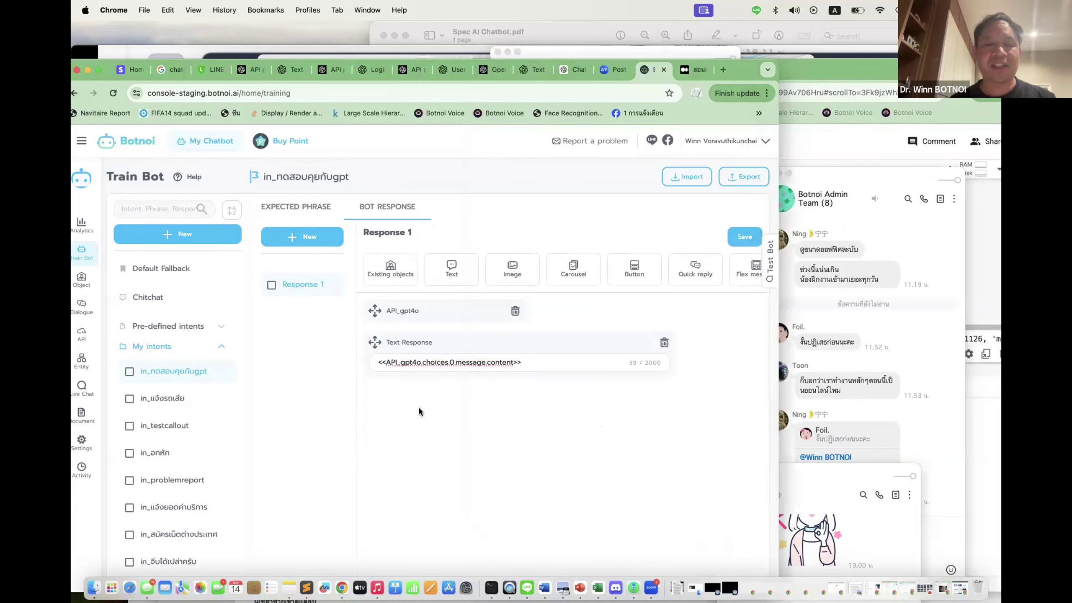
left_click(335, 68)
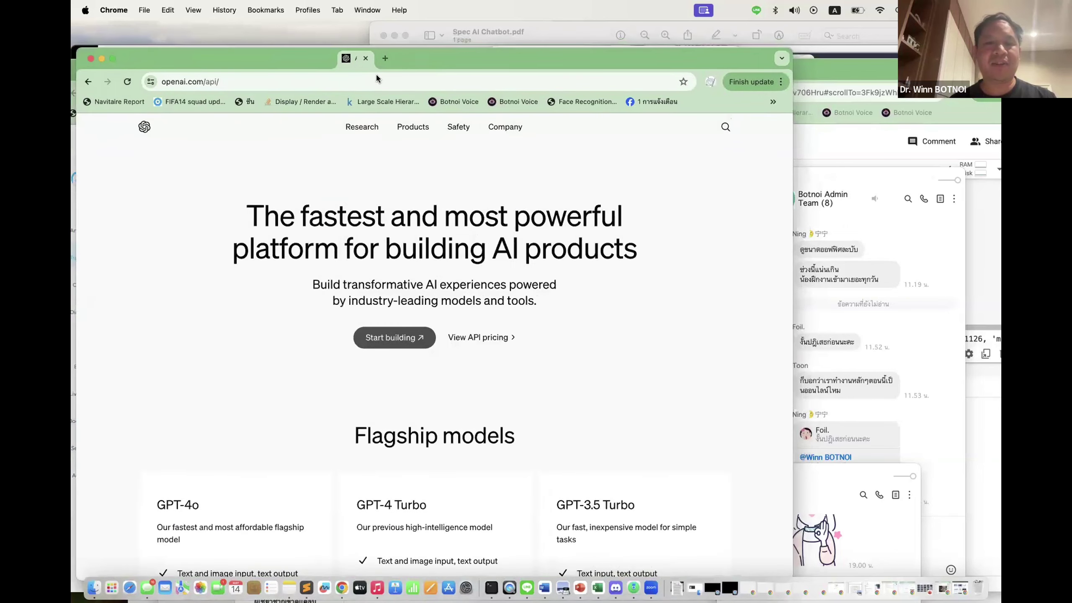
left_click(652, 69)
left_click_drag(743, 63, 785, 36)
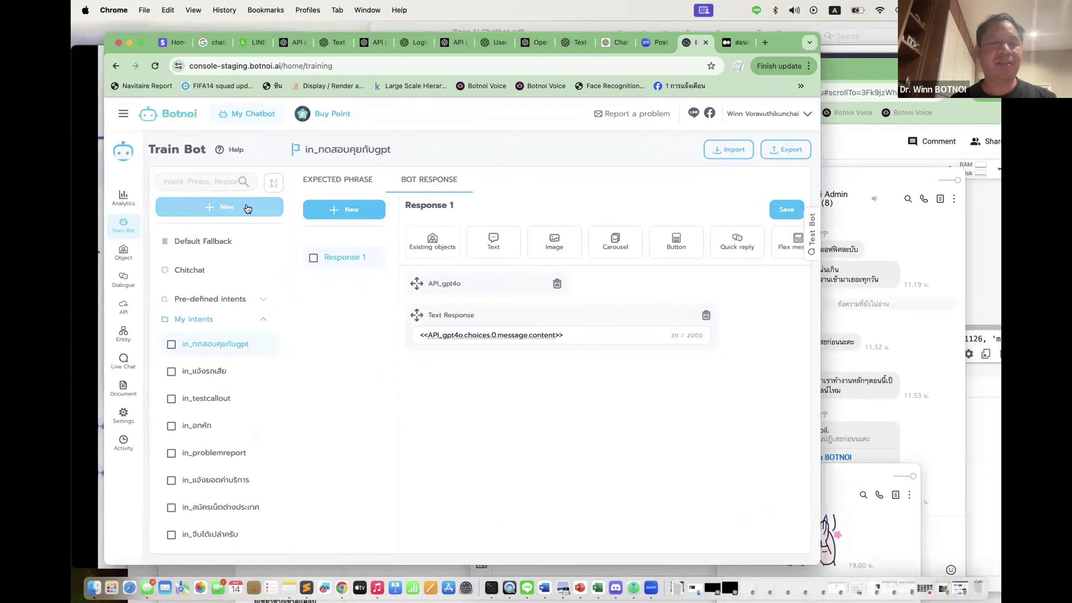
left_click(246, 208)
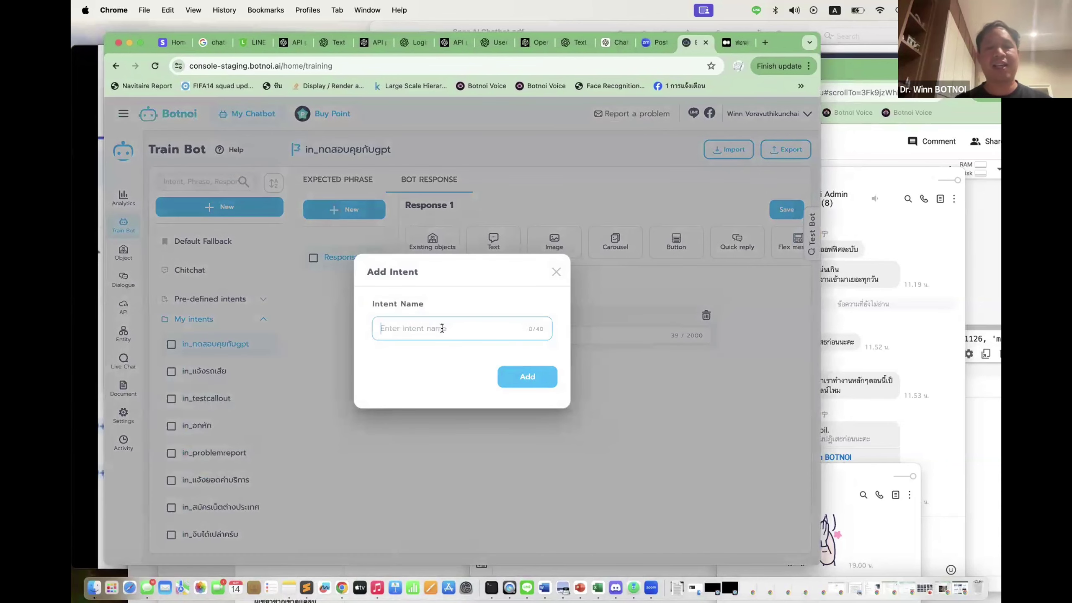
type("i")
type("n_")
type("n")
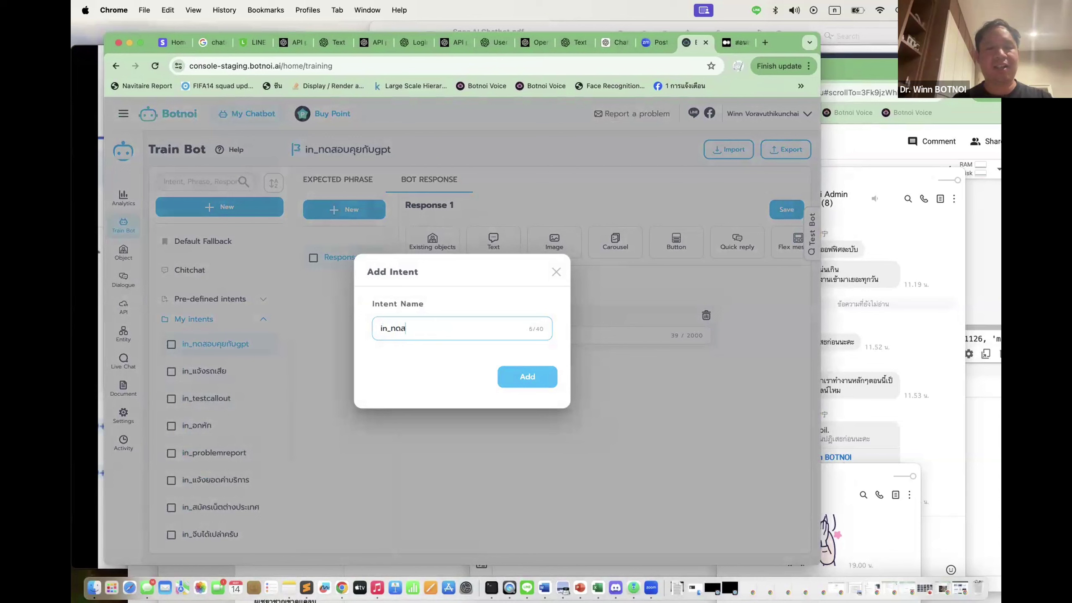
key("ctrl+space")
type("gpt4")
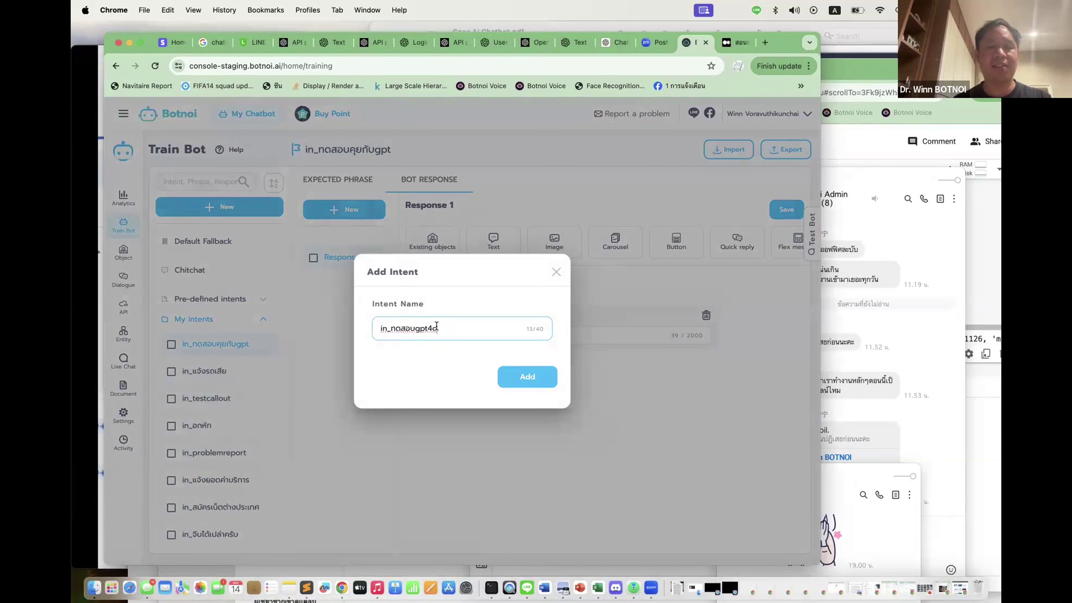
left_click(536, 381)
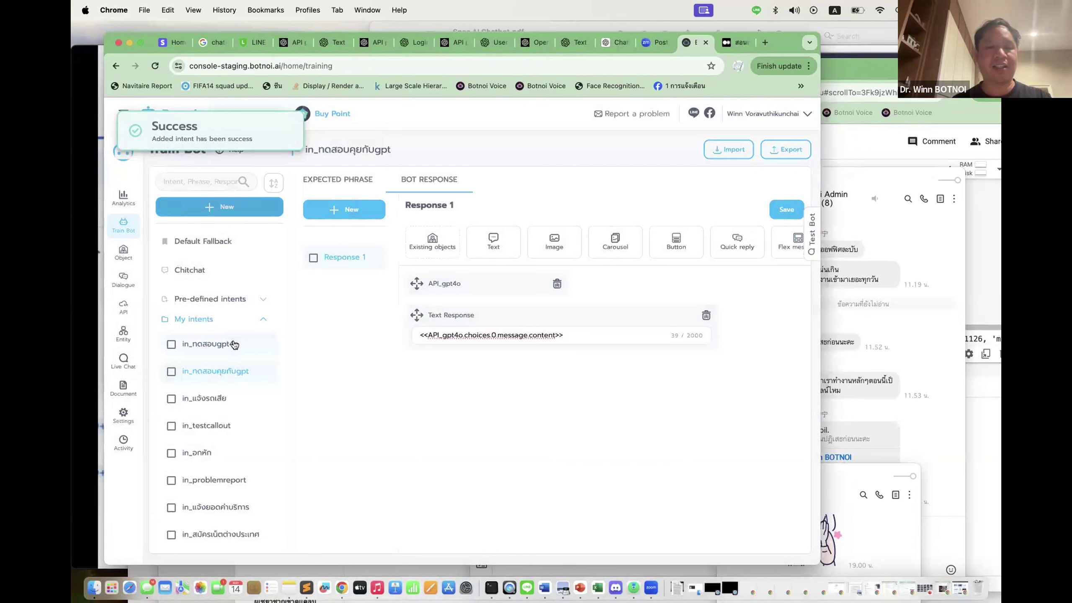
Train the in_ทดสอบgpt4o intent with the expected phrase "ทดสอบgpt4o".
left_click(234, 344)
left_click(351, 186)
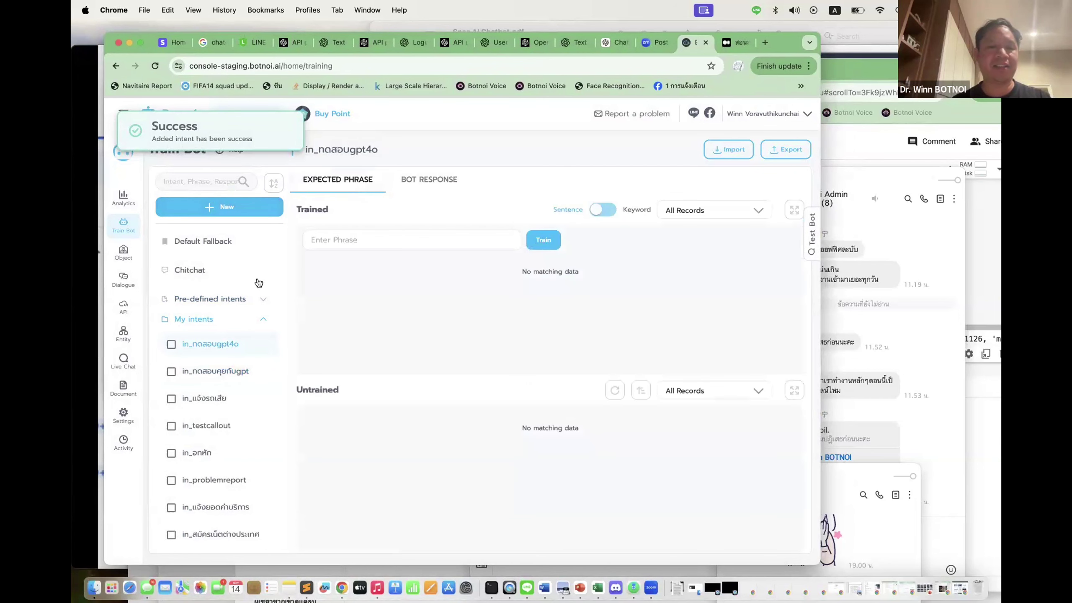
left_click(347, 240)
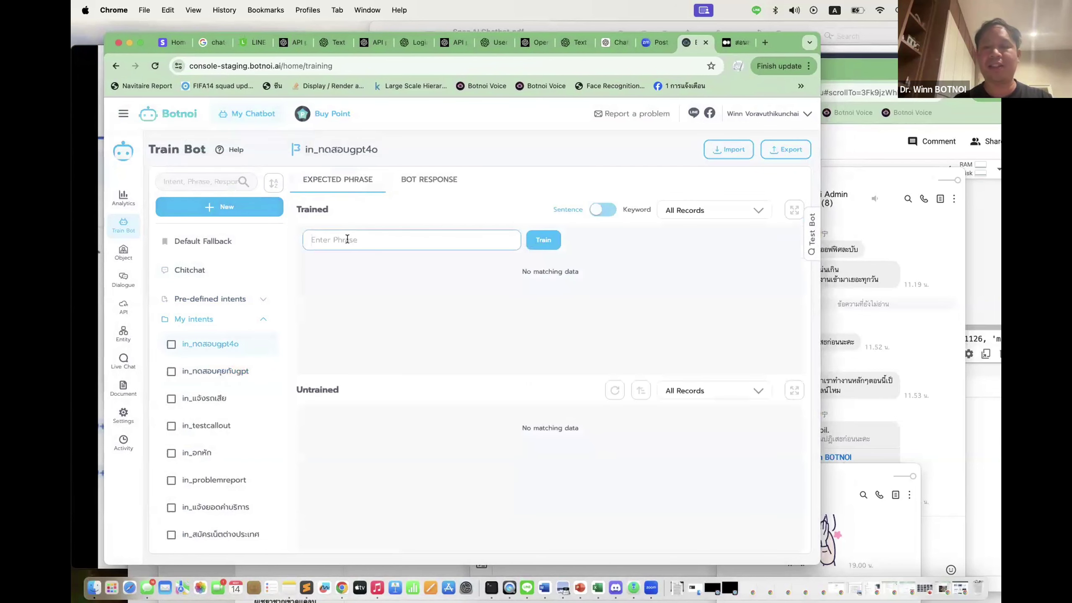
type("mf")
key("BackSpace")
key("ctrl+space")
type("ก")
type("ด")
type("สอบ")
key("ctrl+space")
type("gp")
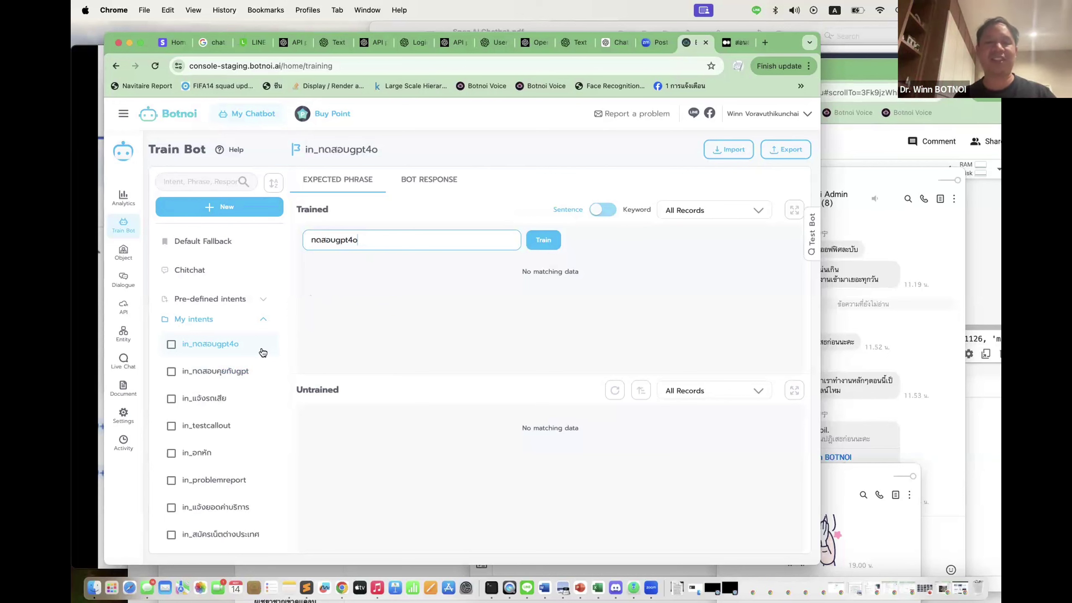
scroll(263, 352, "down", 1)
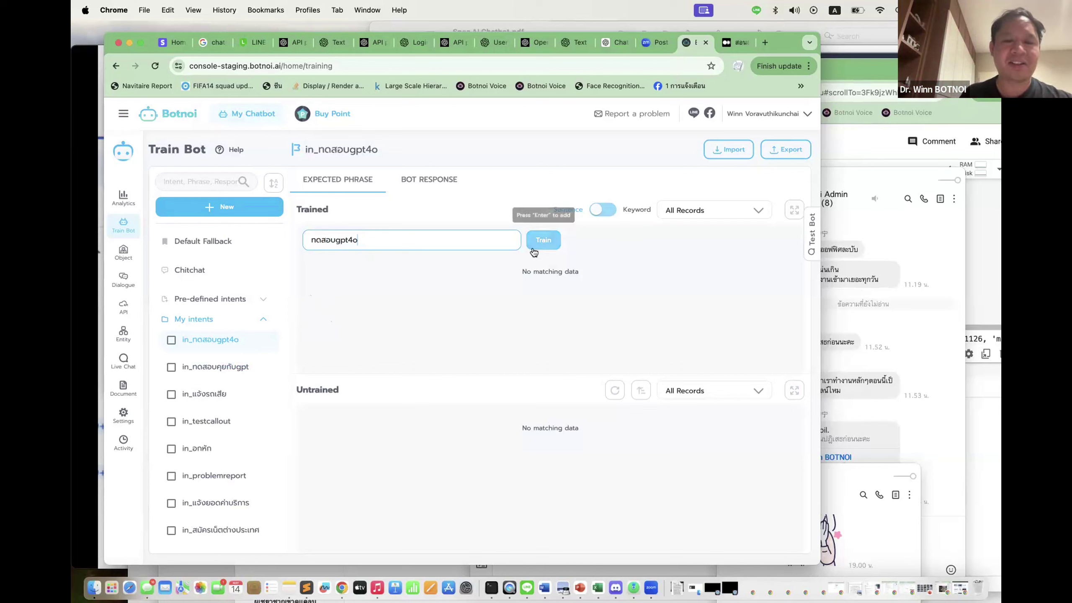
key("Return")
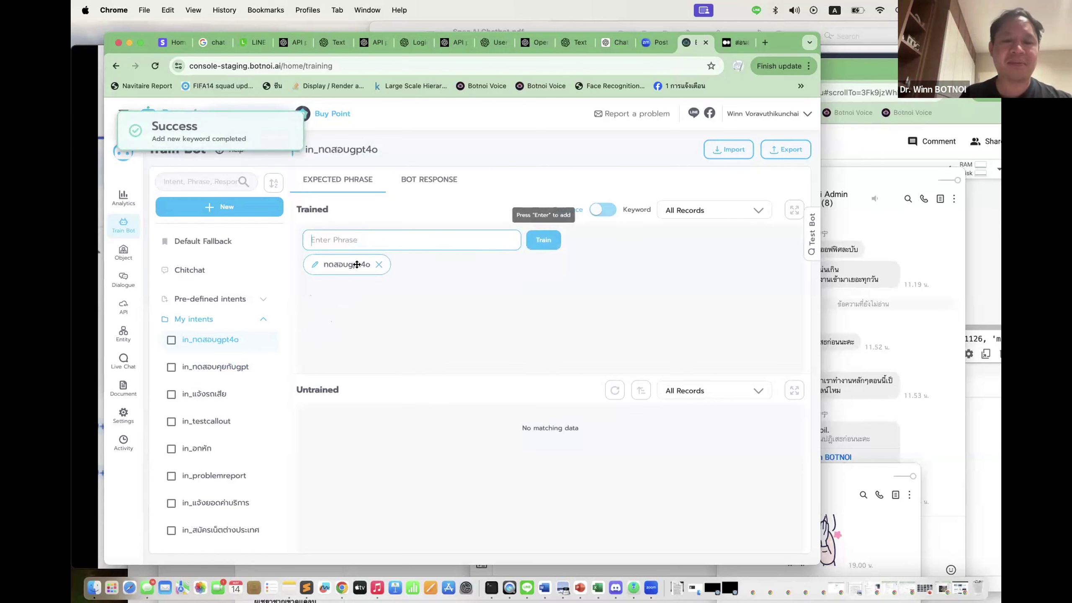
Create a bot response for in_ทดสอบgpt4o with the text "นี่คือการทดสอบv2" and save it.
left_click(423, 183)
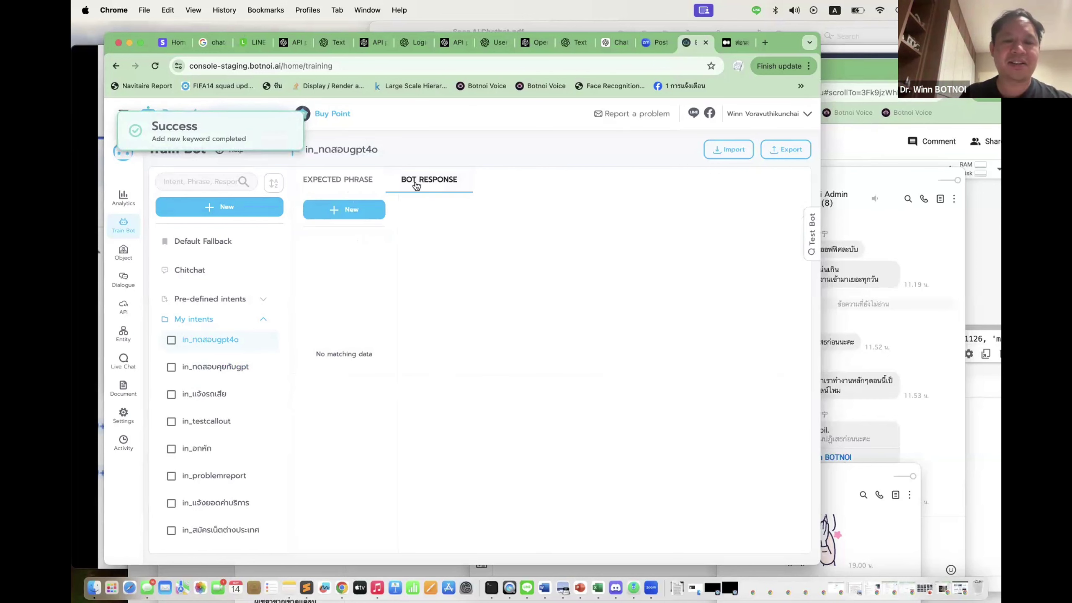
left_click(365, 211)
left_click(493, 241)
left_click(466, 302)
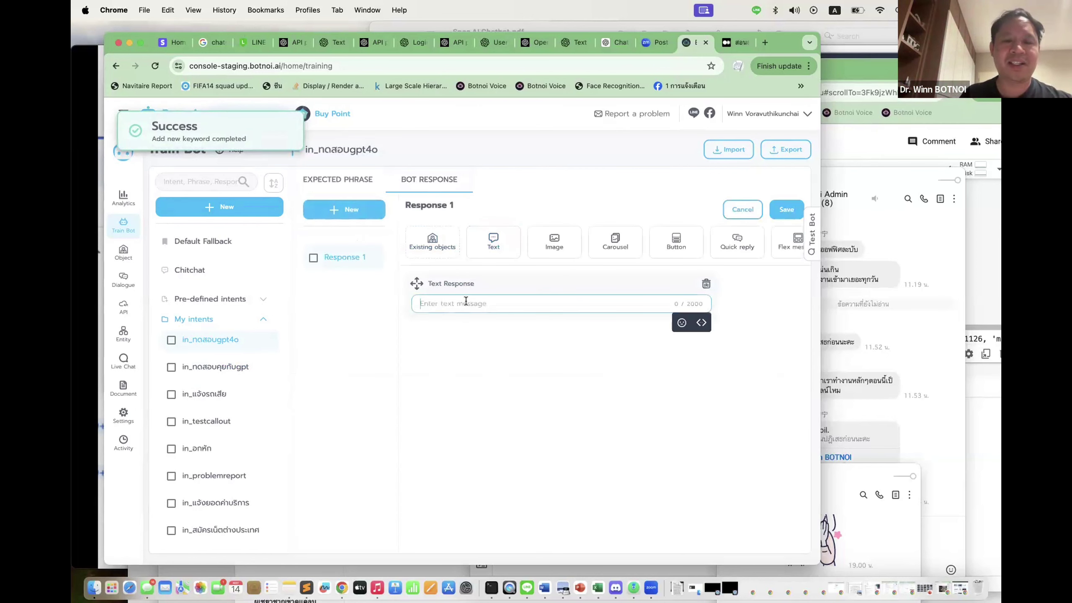
type("ou")
key("BackSpace")
key("BackSpace")
key("ctrl+space")
type("นี่")
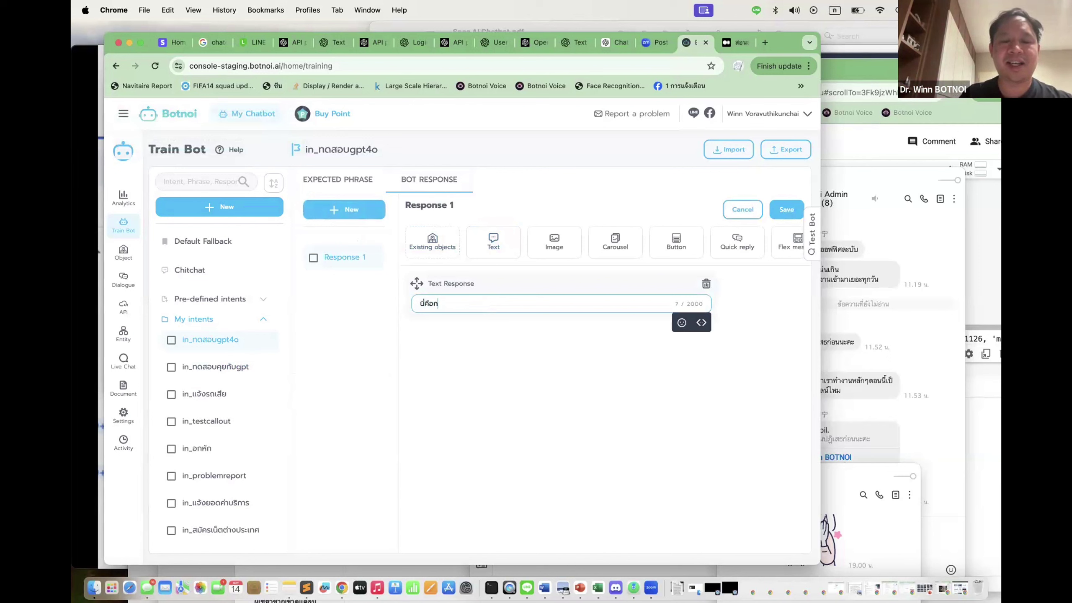
key("ctrl+space")
type("v")
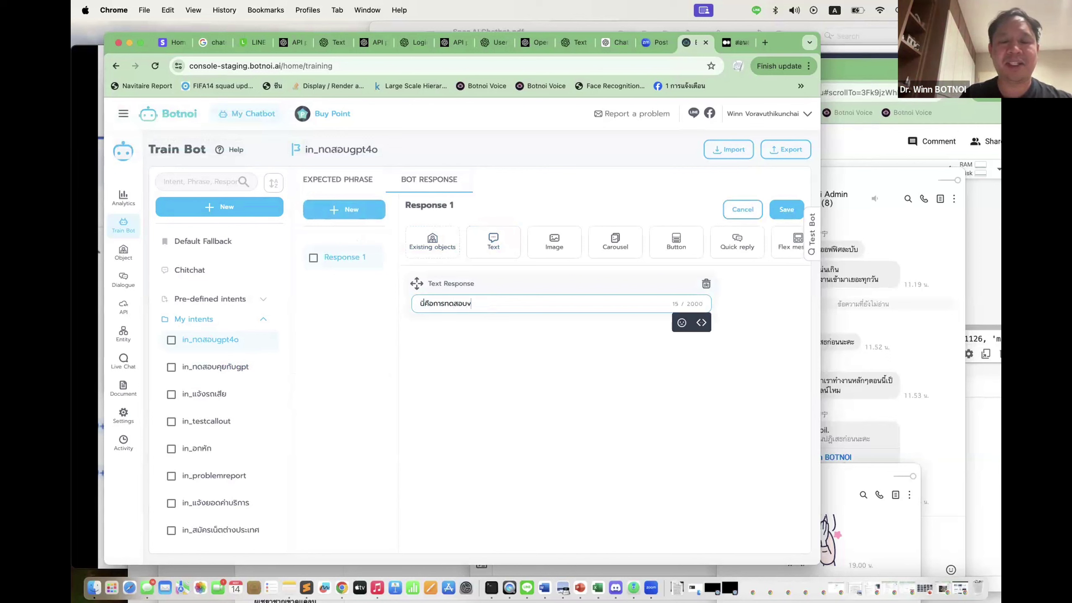
type("2")
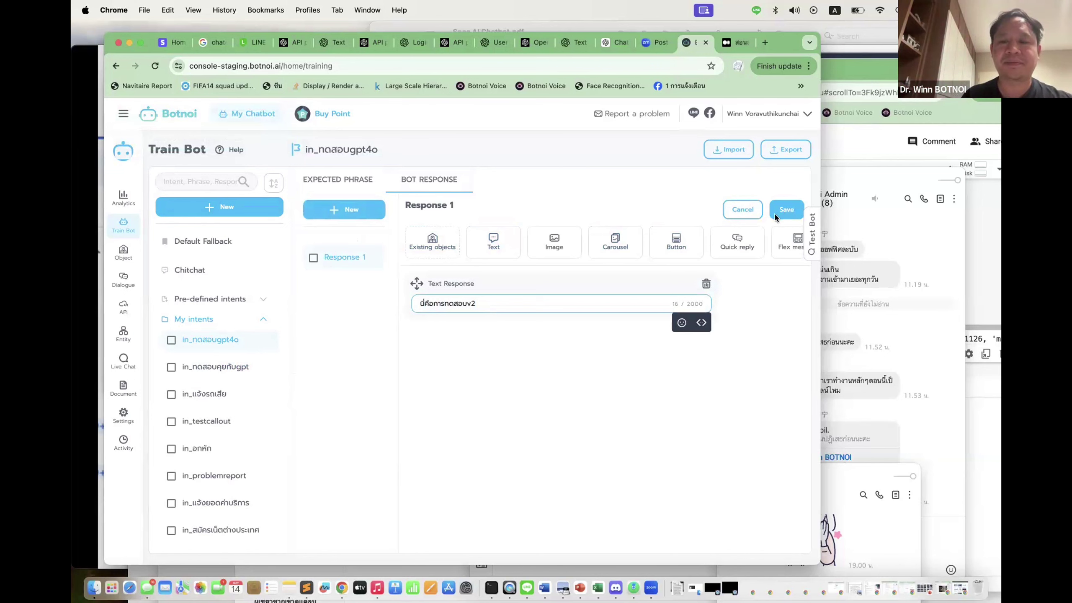
left_click(775, 217)
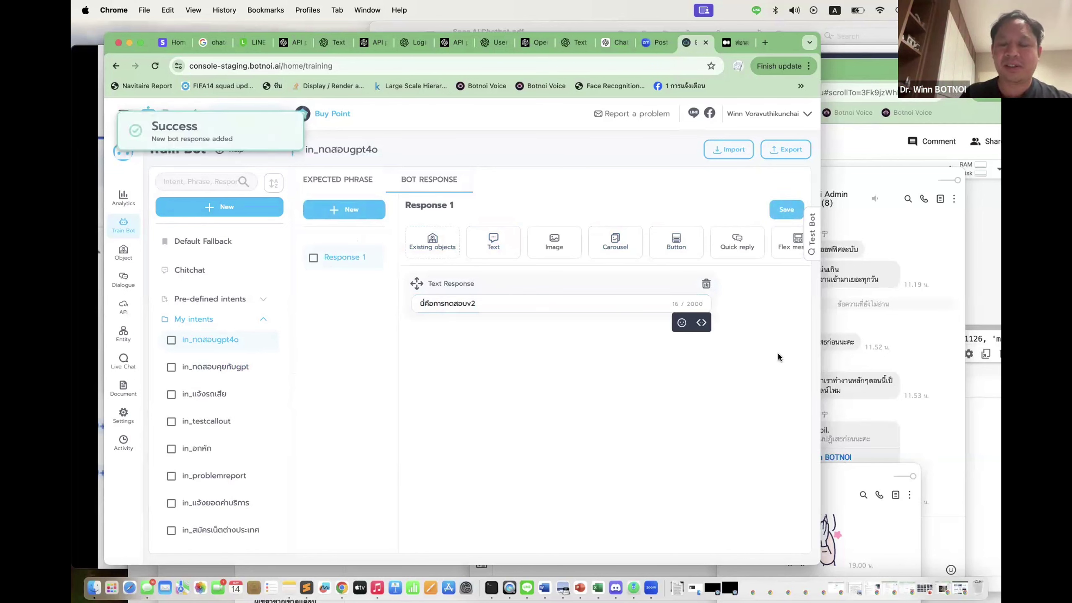
Check the new intent's expected phrase and send "ทดสอบgpt4o" to the botnoi chat in LINE.
left_click(526, 587)
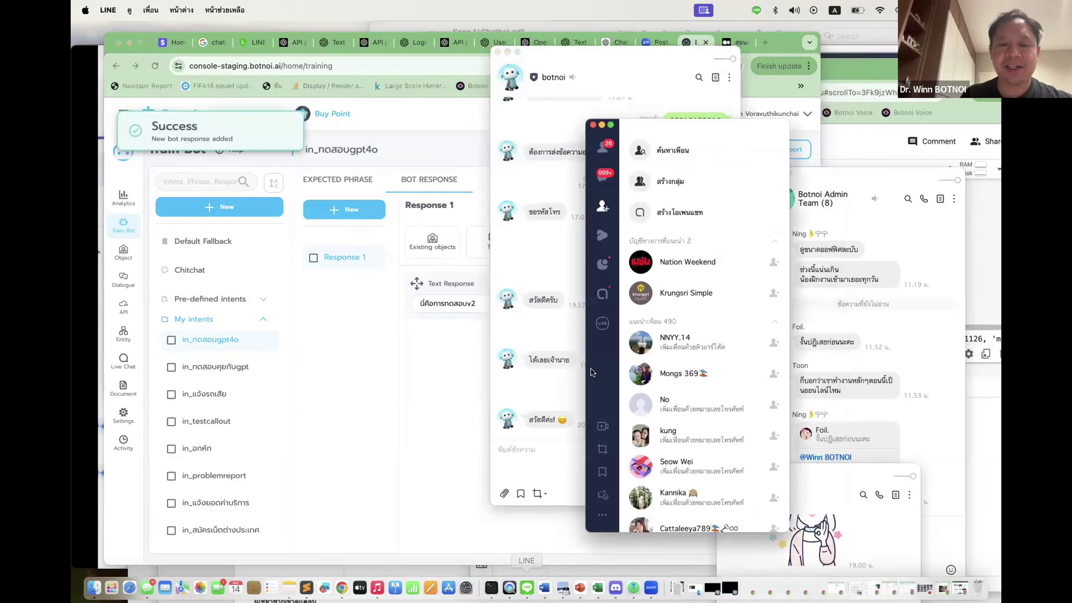
left_click(602, 125)
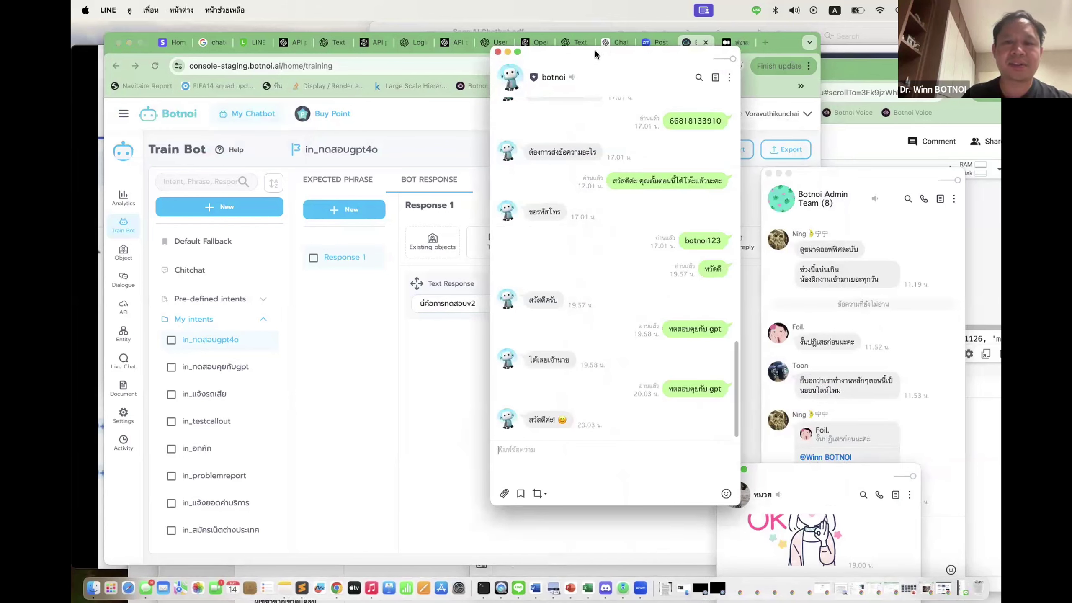
left_click(338, 178)
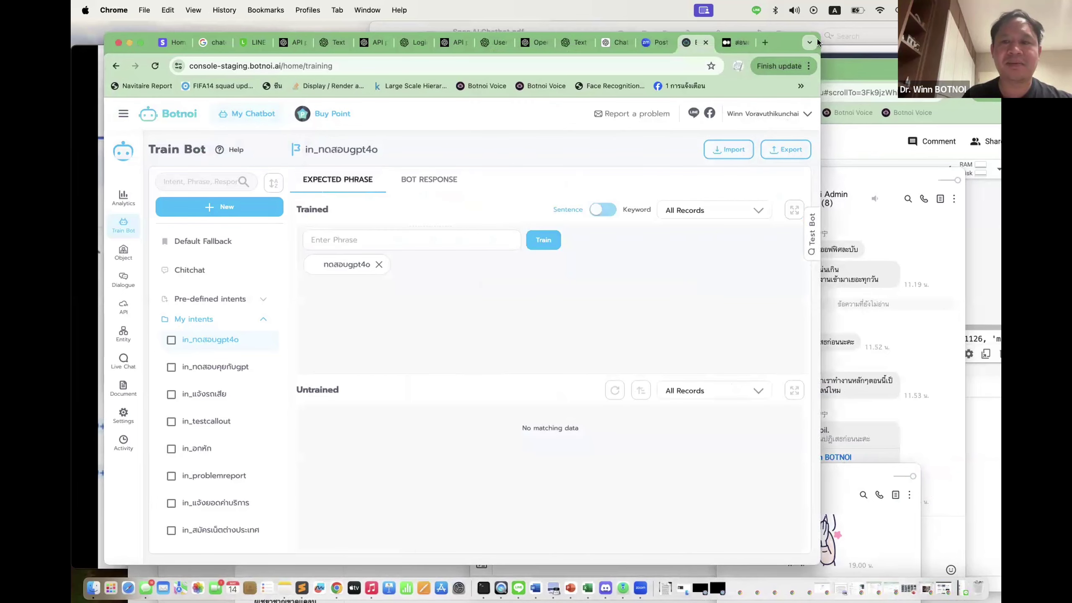
key("super+Tab")
type("ทดสอบ")
key("ctrl+space")
type("gpt")
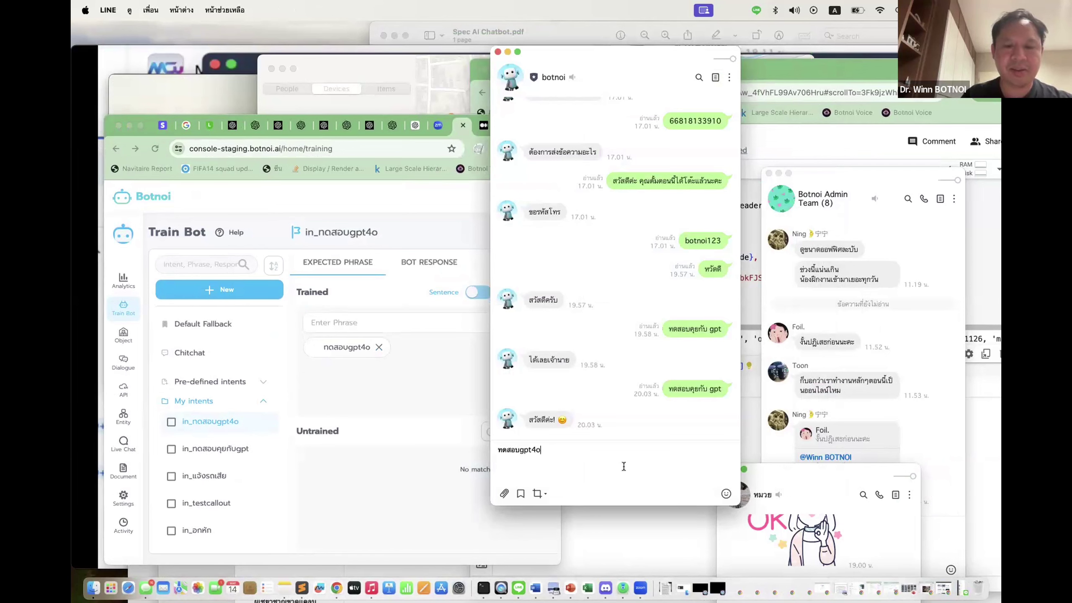
key("Return")
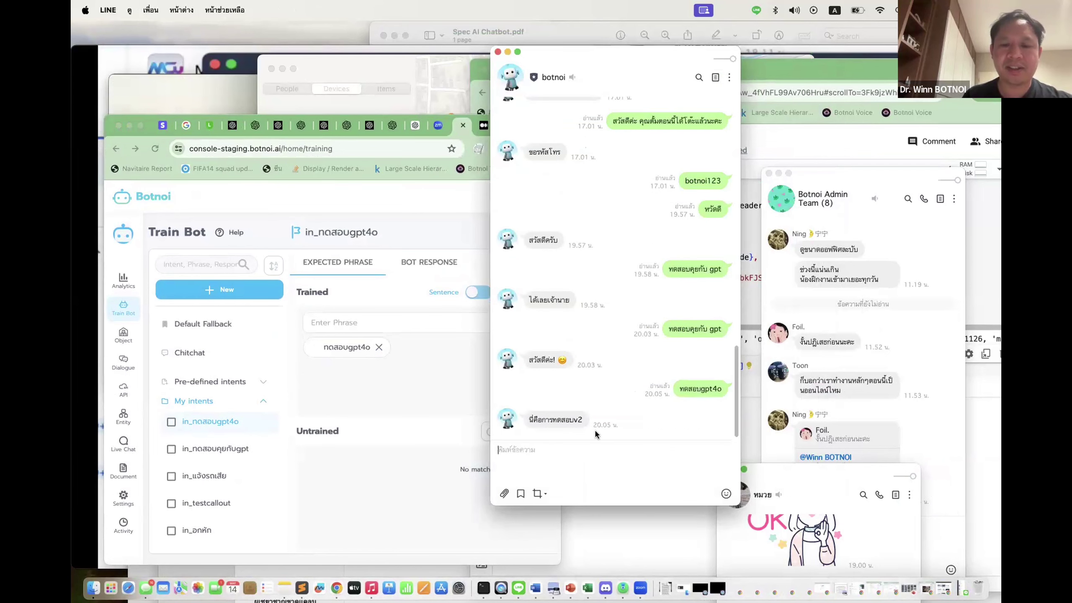
Arrange the LINE chat and the Botnoi console side by side, and open the console's API objects page.
left_click_drag(637, 74, 723, 66)
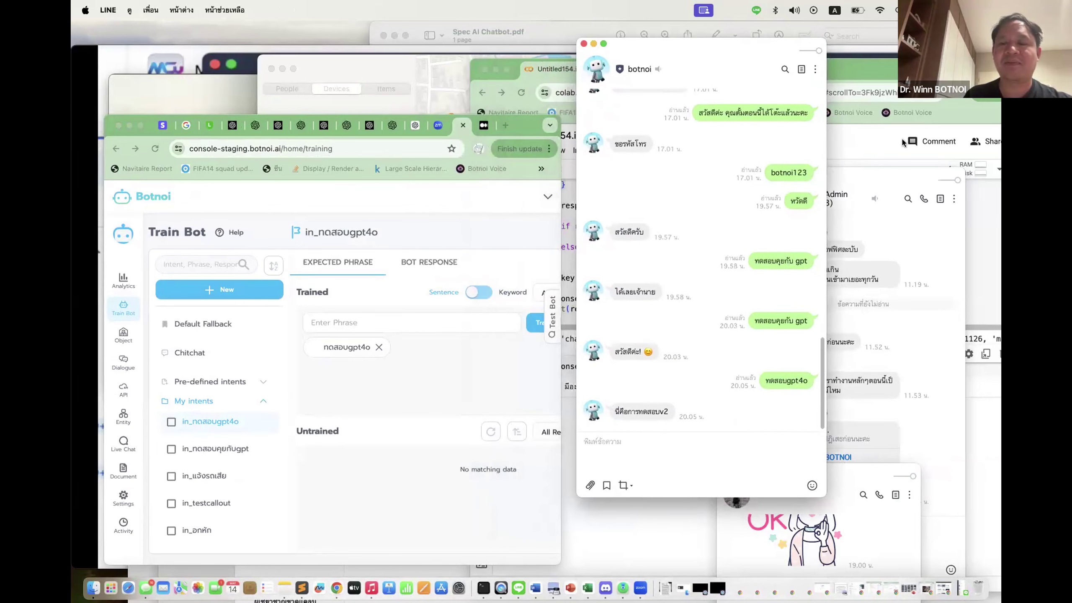
mouse_move(723, 58)
left_mouse_down()
mouse_move(767, 69)
mouse_move(725, 54)
left_mouse_up()
left_click_drag(528, 125, 577, 65)
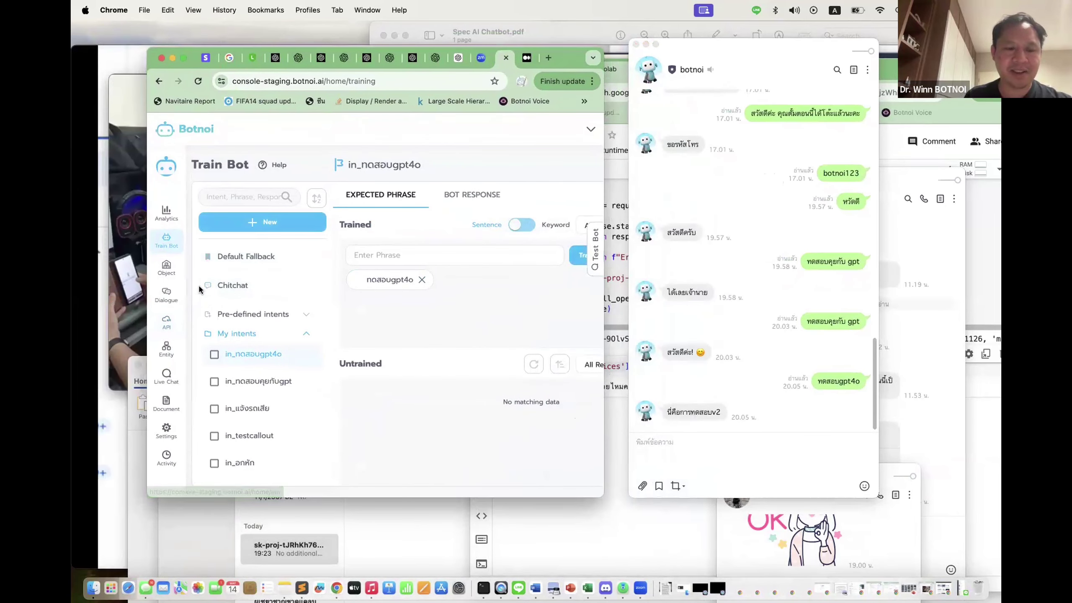
left_click(166, 324)
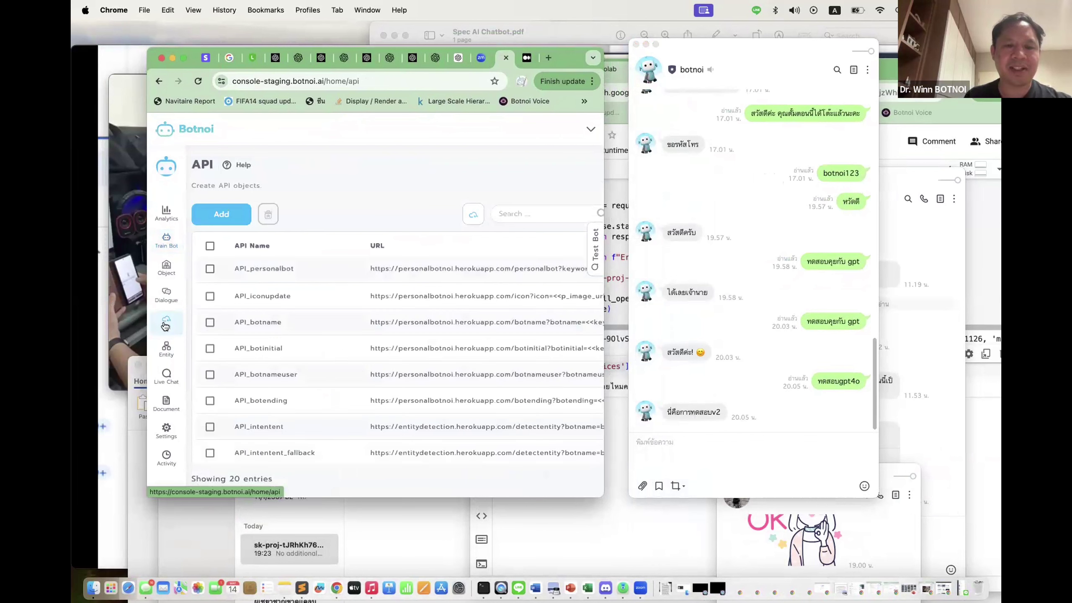
Start a new API object named gpt4ov2 with the POST method.
double_click(440, 497)
left_click(219, 214)
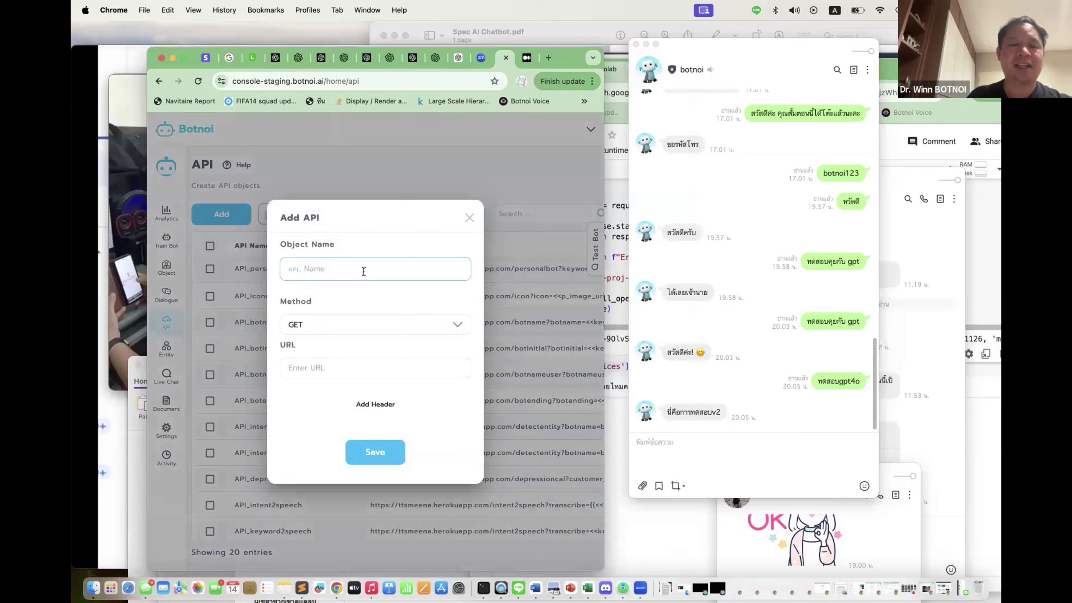
type("gpt4ov2")
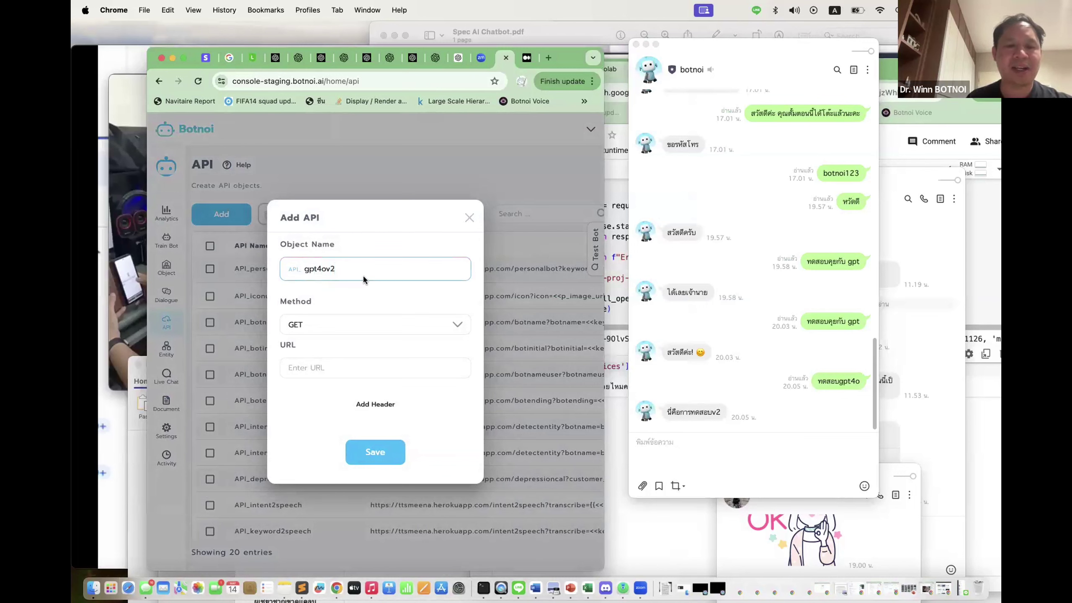
left_click(335, 328)
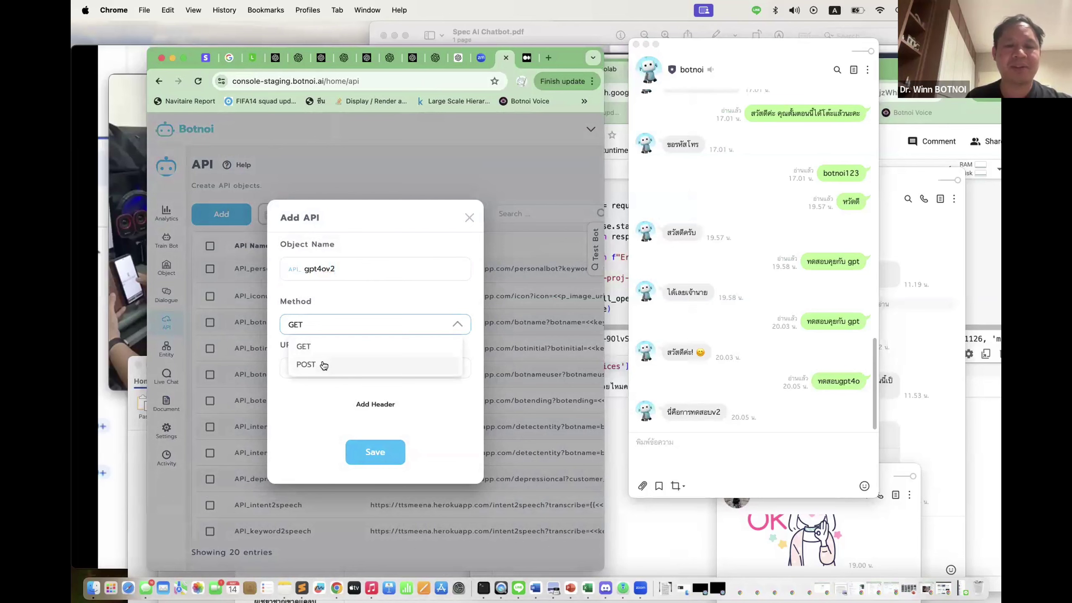
left_click(323, 365)
left_click(323, 316)
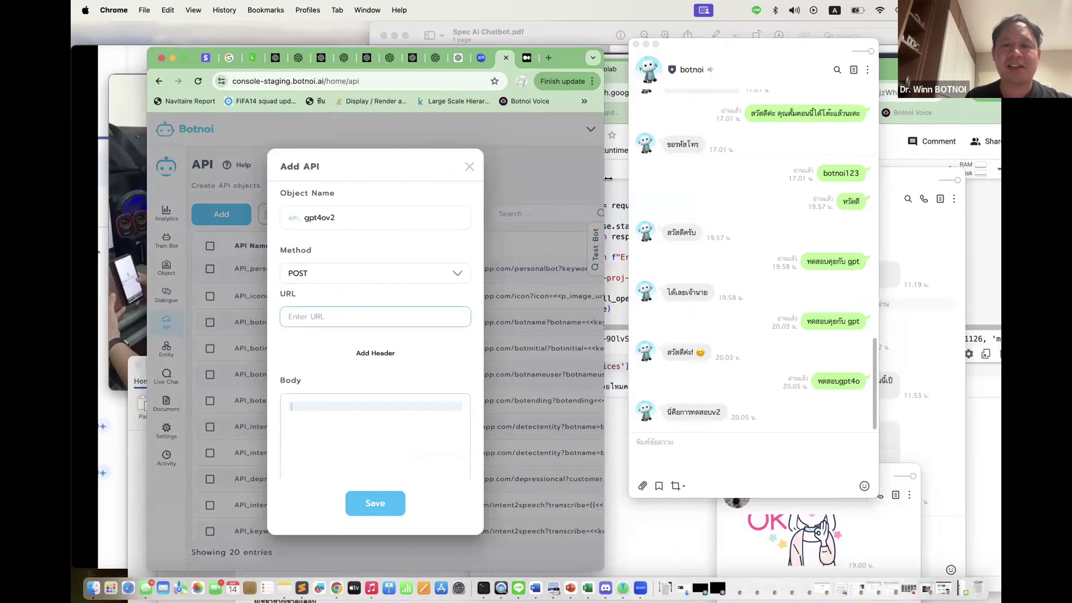
Switch to the Colab notebook with the OpenAI call and rename it gpt4oBOTNOIdemo.ipynb.
left_click(614, 195)
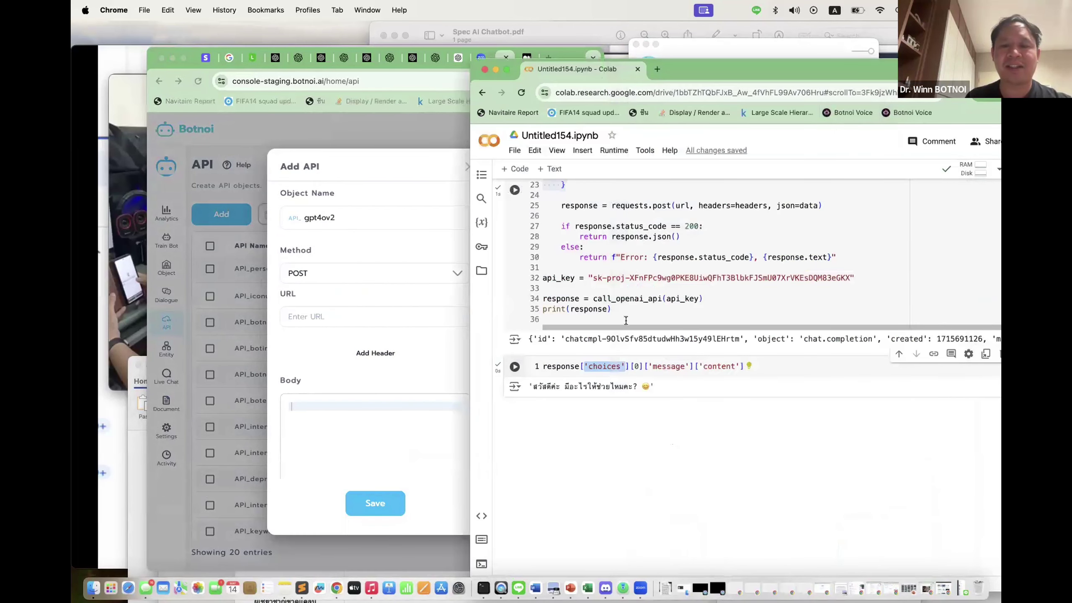
scroll(626, 319, "up", 2)
scroll(626, 319, "up", 3)
left_click_drag(739, 68, 555, 57)
left_click(350, 118)
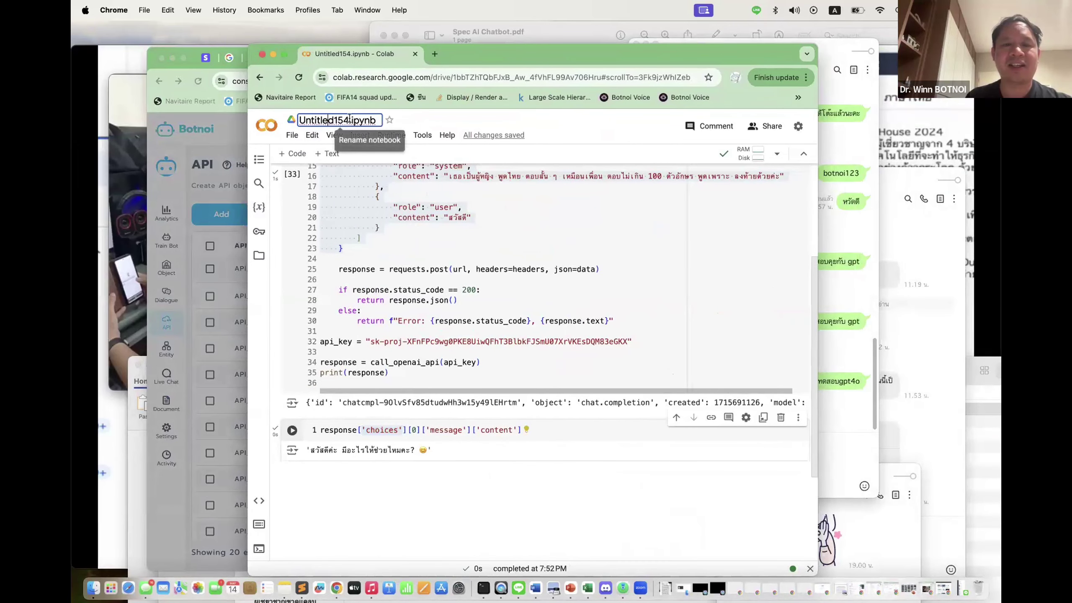
double_click(345, 119)
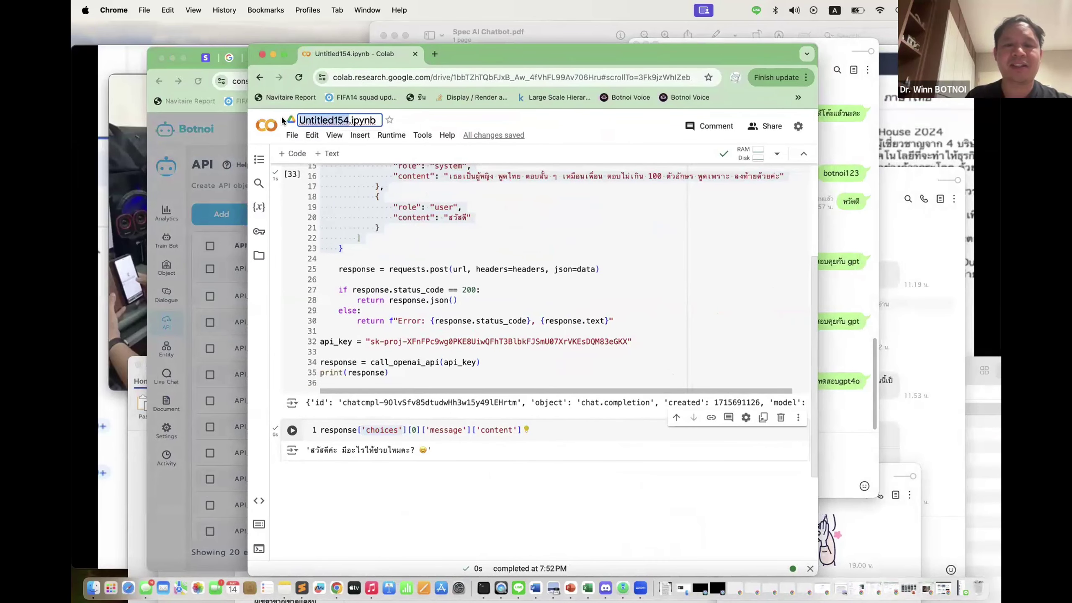
key("ctrl+space")
type("ยิง")
key("BackSpace")
key("BackSpace")
key("BackSpace")
key("ctrl+space")
type("gpt")
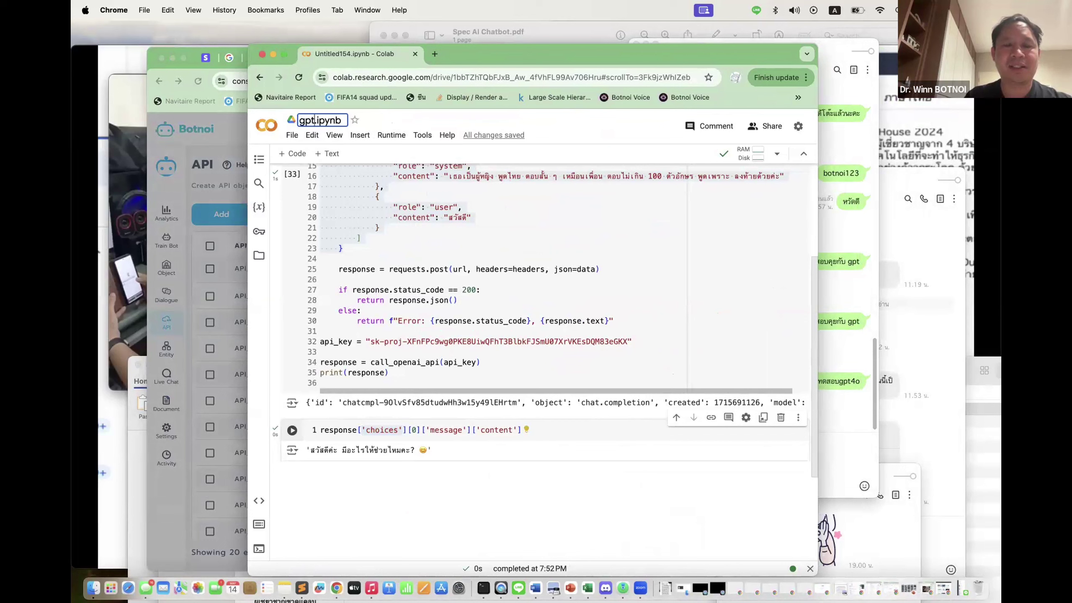
type("4obot")
key("BackSpace")
key("BackSpace")
key("BackSpace")
type("BOTNOIdemo")
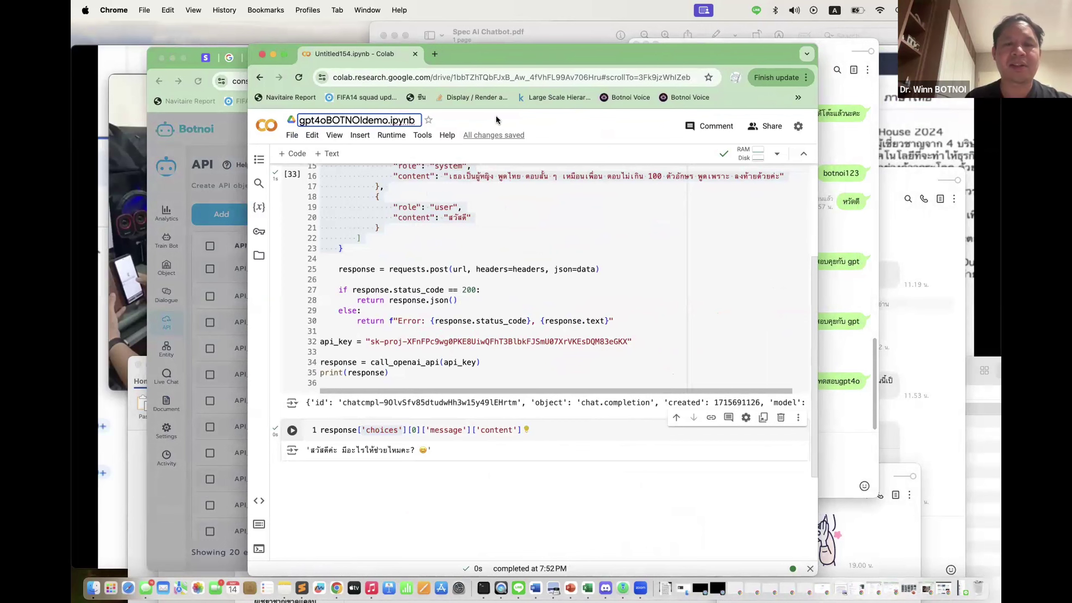
key("Return")
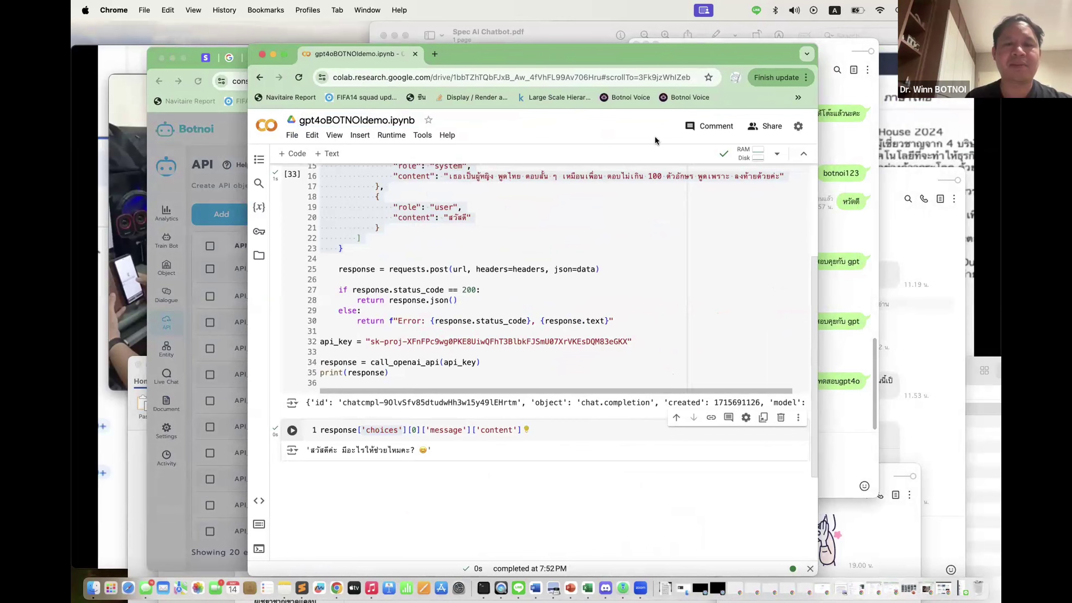
Share the Colab notebook with anyone who has the link, as viewer.
left_click(771, 132)
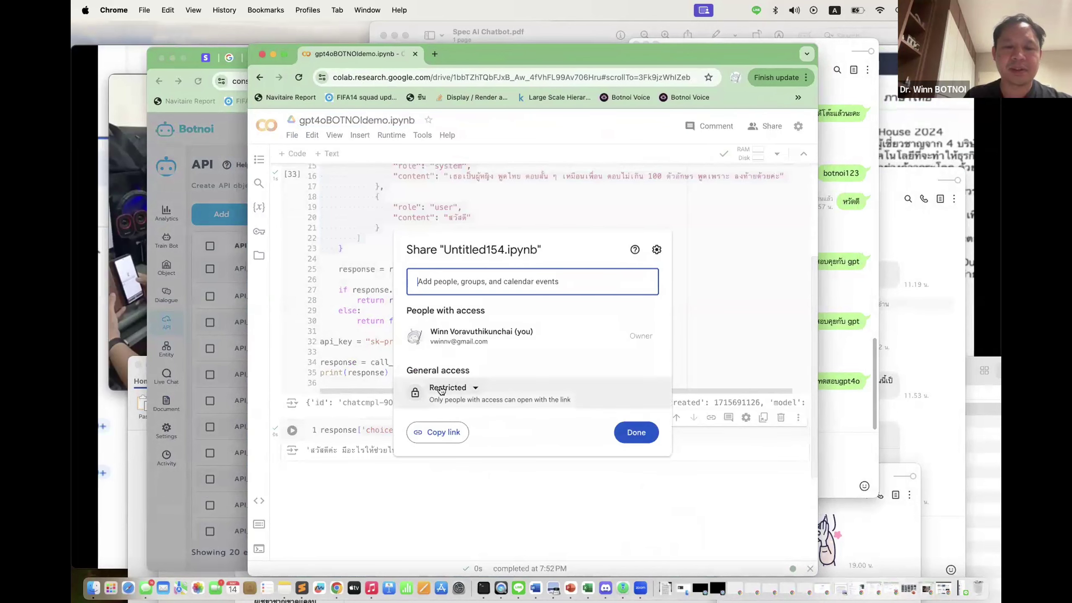
left_click(449, 388)
left_click(481, 438)
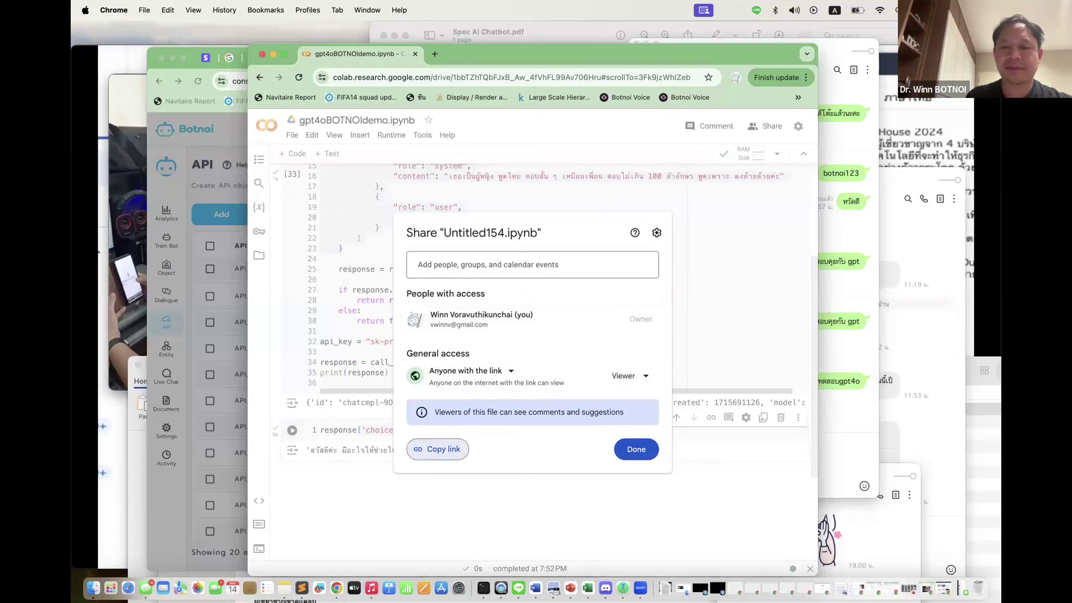
left_click(531, 199)
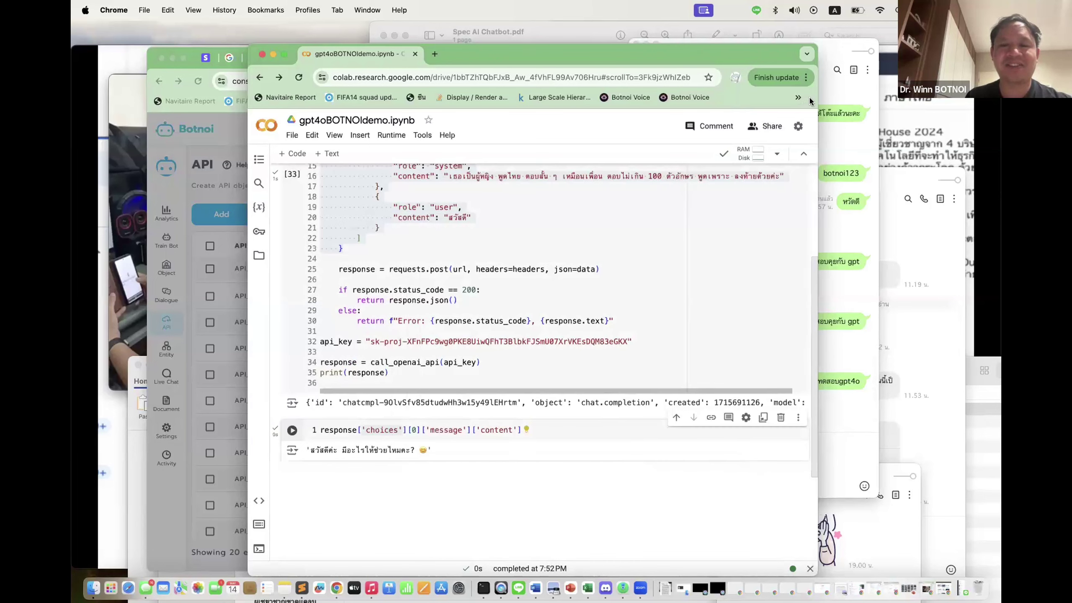
left_click(547, 250)
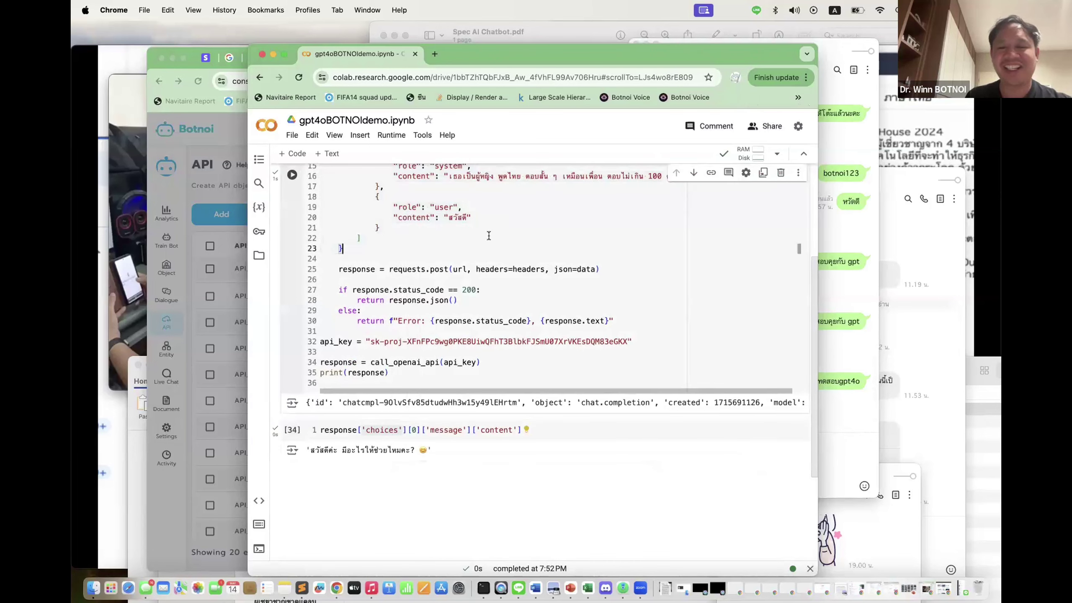
scroll(621, 294, "up", 5)
left_click_drag(570, 53, 763, 35)
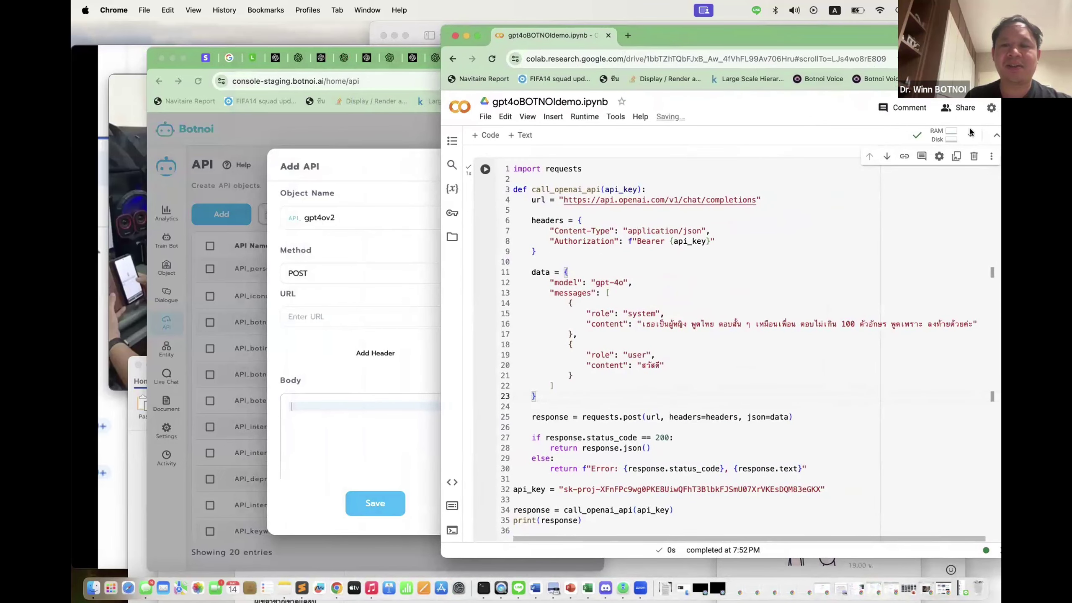
left_click(759, 207)
left_click_drag(754, 201, 566, 203)
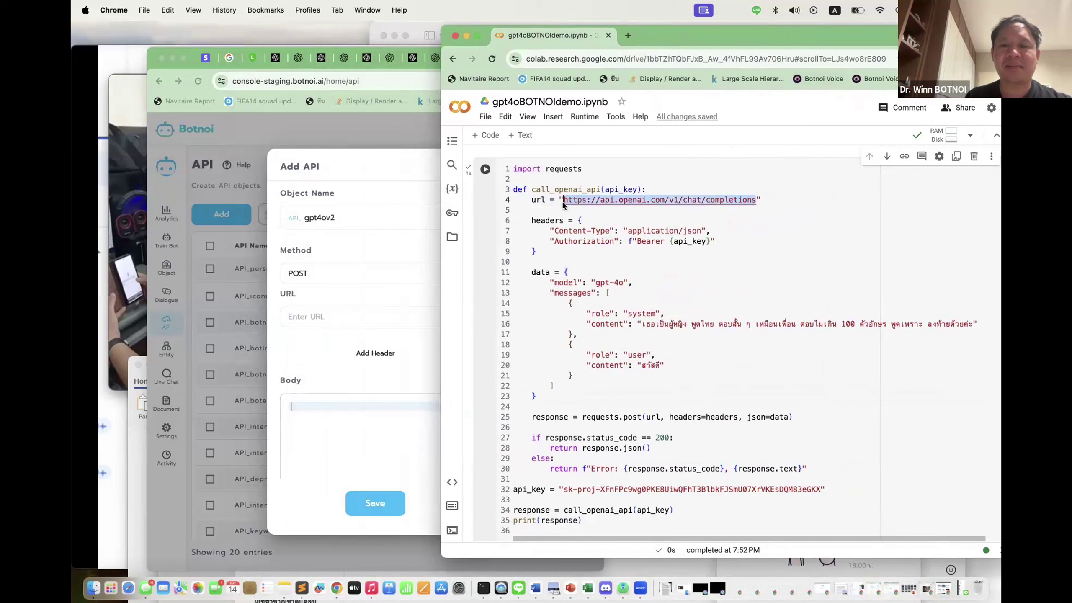
left_click(318, 315)
type("https://api.openai.com/v1/chat/completions")
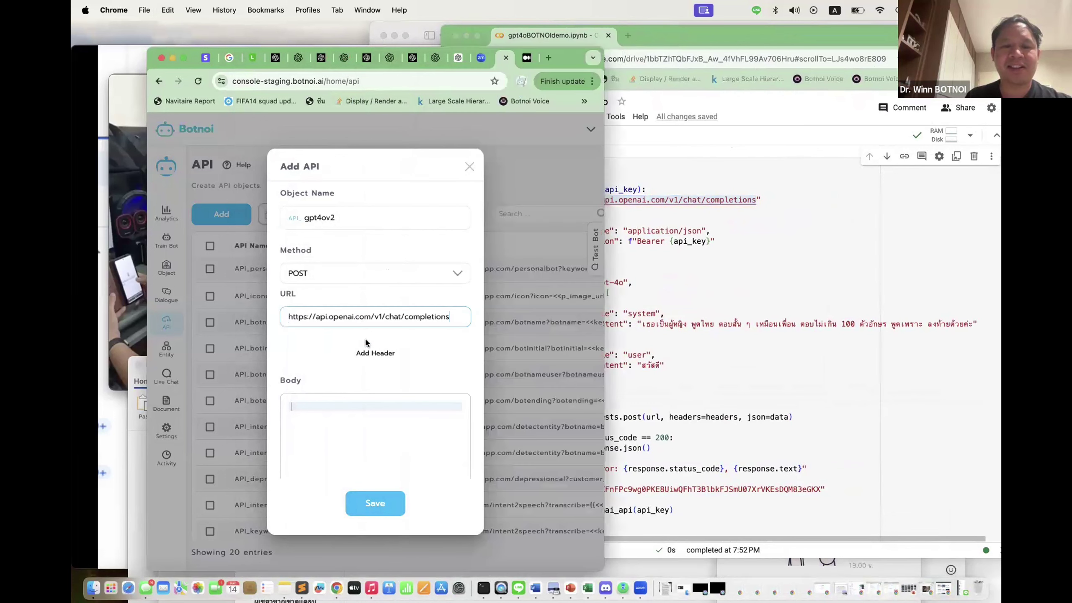
Add a Content-Type header with the value application/json to the API object, copying both from the notebook.
left_click(371, 352)
left_click(709, 274)
left_click_drag(609, 230, 553, 231)
key("super+c")
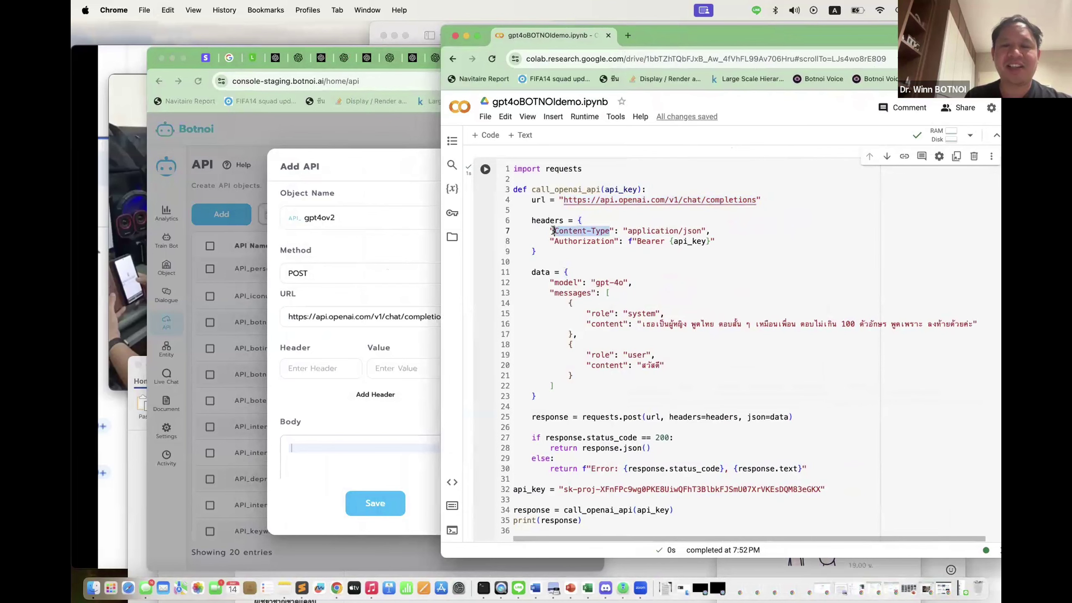
left_click(322, 364)
key("super+v")
left_click(418, 366)
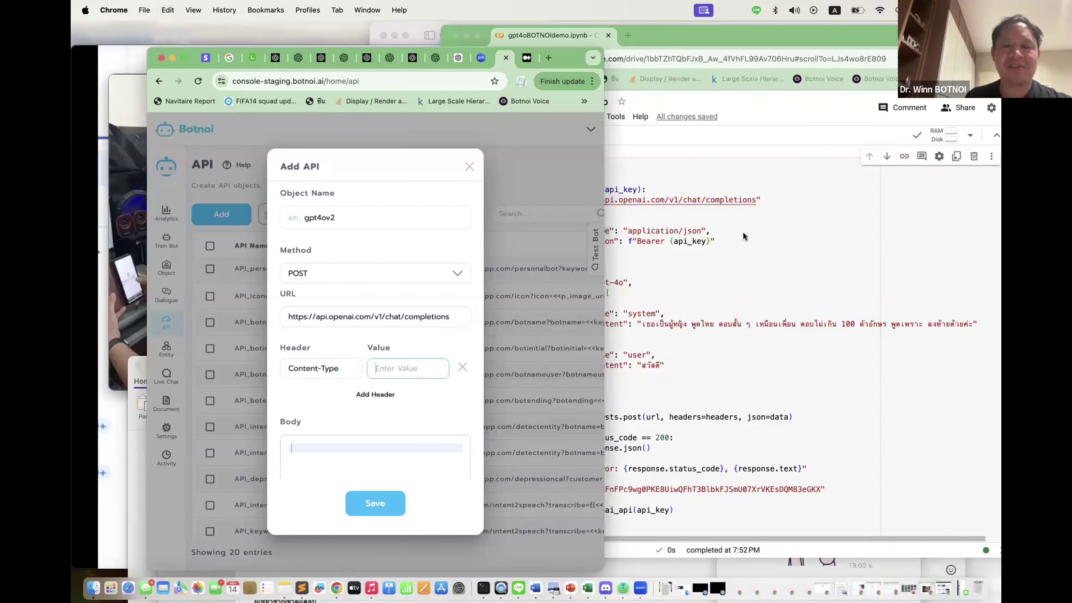
left_click(702, 227)
left_click_drag(702, 231, 627, 231)
key("super+c")
left_click(397, 373)
key("super+v")
Add a second header named Authorization with the value "Bearer", copied from the notebook code.
left_click(375, 394)
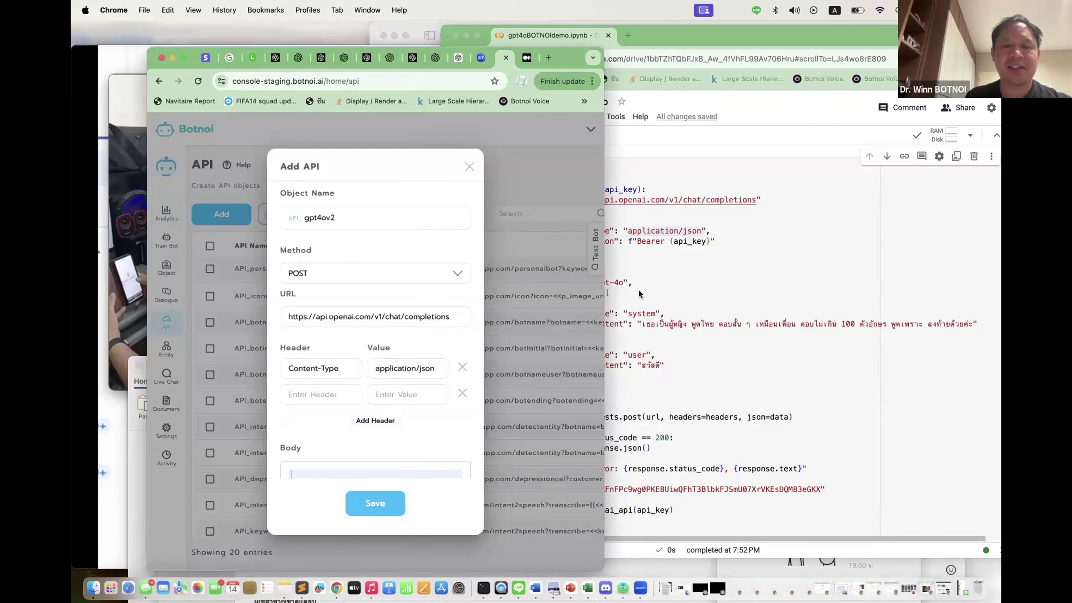
left_click(657, 278)
left_click_drag(616, 242, 554, 241)
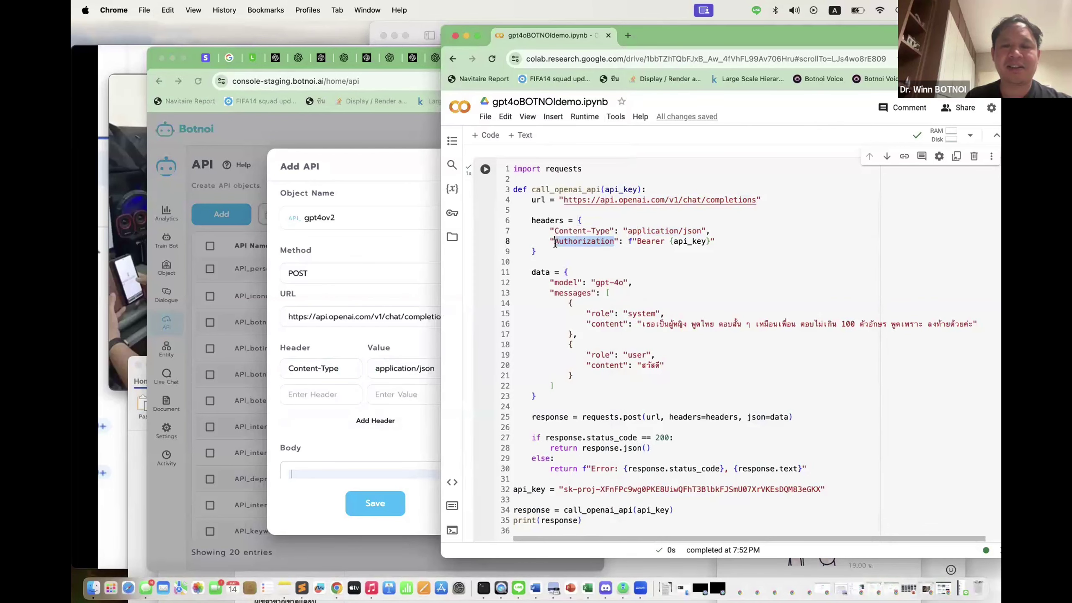
left_click(330, 391)
key("super+v")
left_click(385, 393)
left_click(660, 244)
left_click_drag(664, 241, 637, 243)
key("super+c")
left_click(397, 395)
key("super+v")
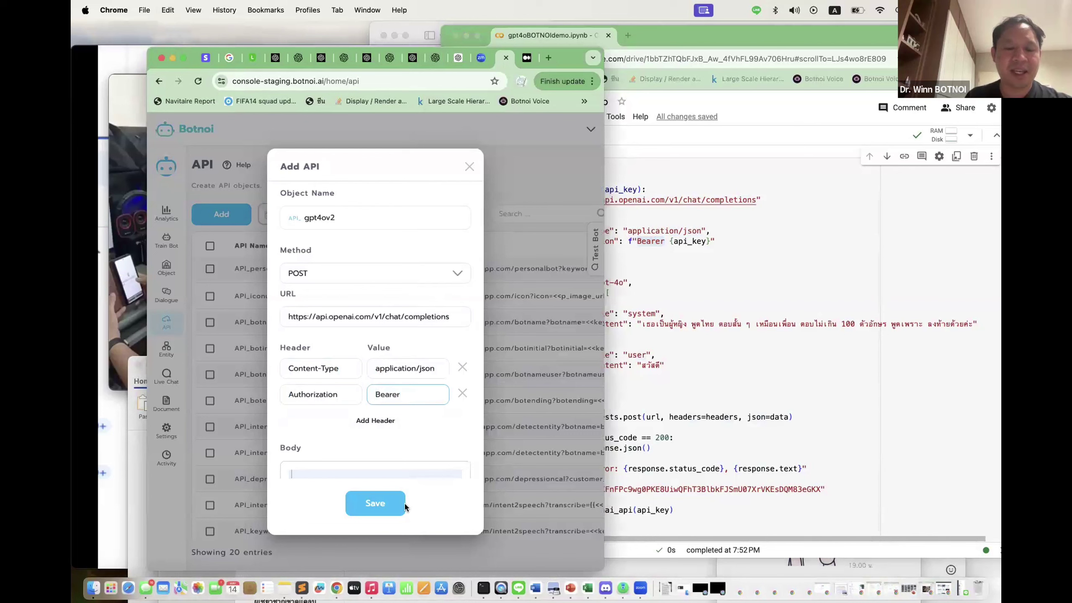
Copy the API key from the Notes app and append it after "Bearer" in the Authorization header value.
left_click(284, 588)
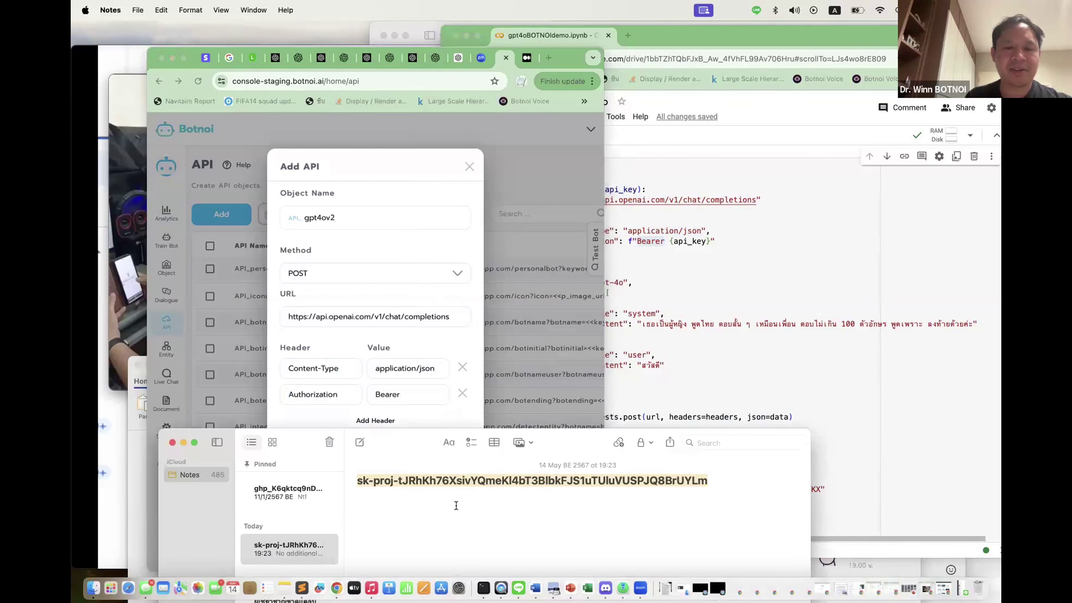
key("super+c")
left_click(420, 397)
key("super+v")
Copy the notebook's data block with the gpt-4o model and its messages into the API object's request body.
scroll(405, 438, "down", 3)
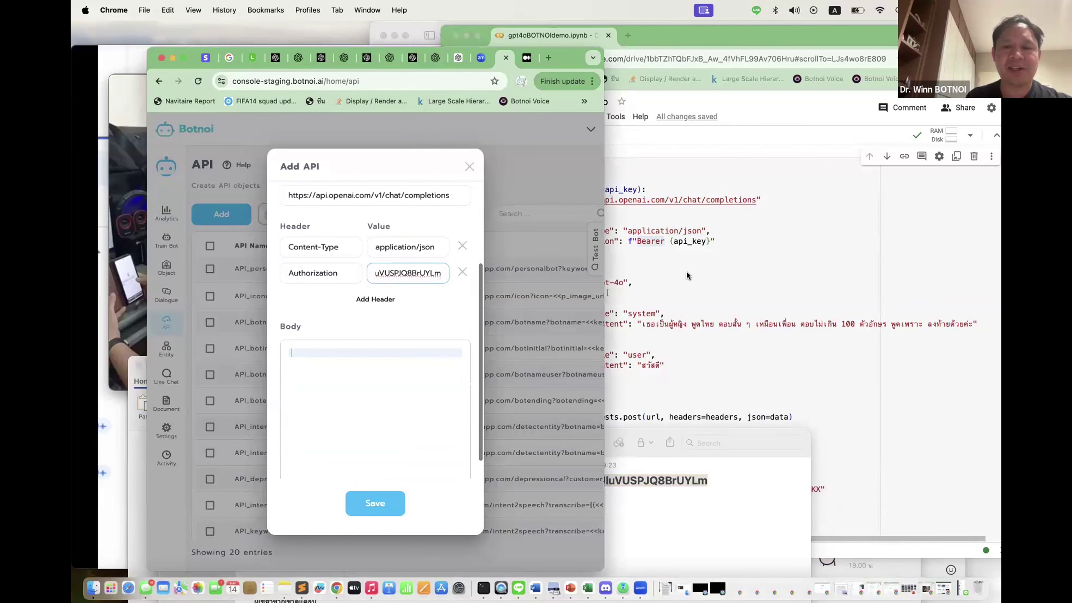
left_click(633, 397)
left_click_drag(538, 398, 513, 273)
left_click(328, 354)
key("super+v")
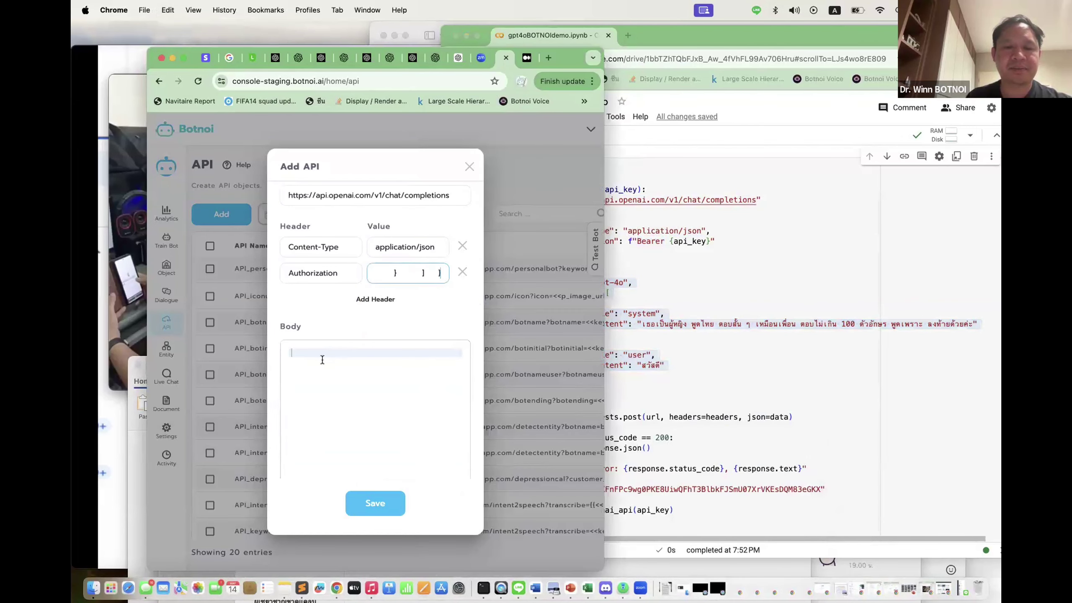
key("super+z")
left_click(324, 354)
key("super+v")
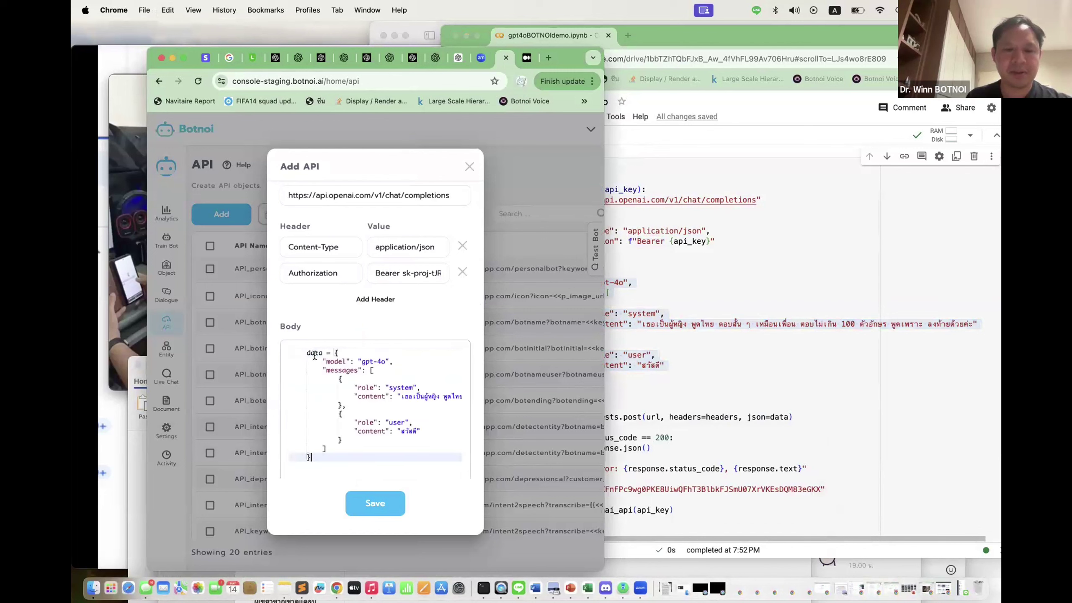
Remove the "data =" prefix so the body is valid JSON, and save the API object.
left_click_drag(320, 458, 286, 353)
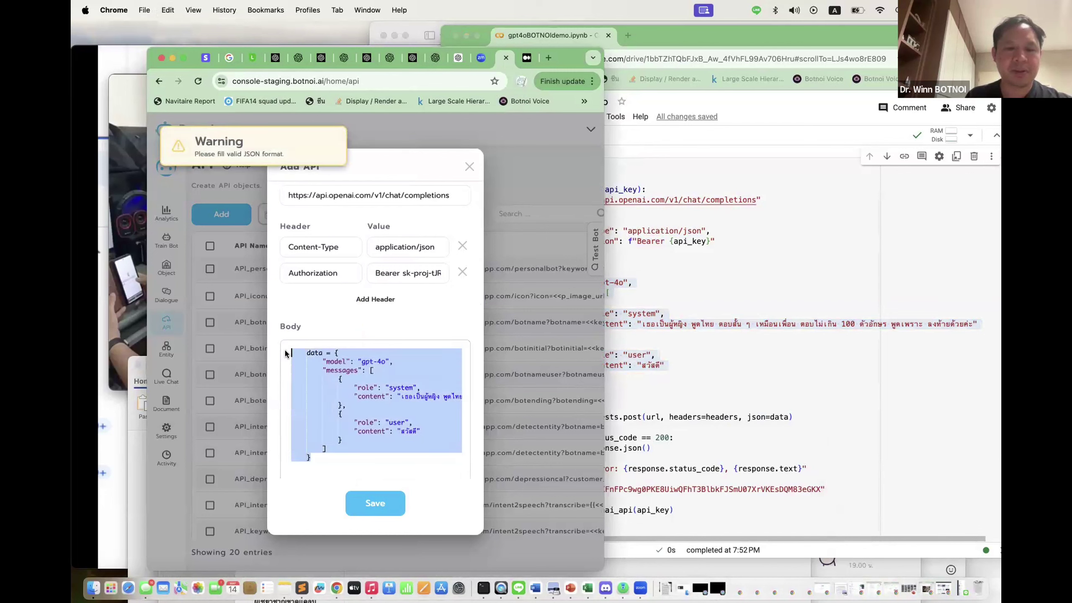
left_click(322, 359)
left_click(313, 353)
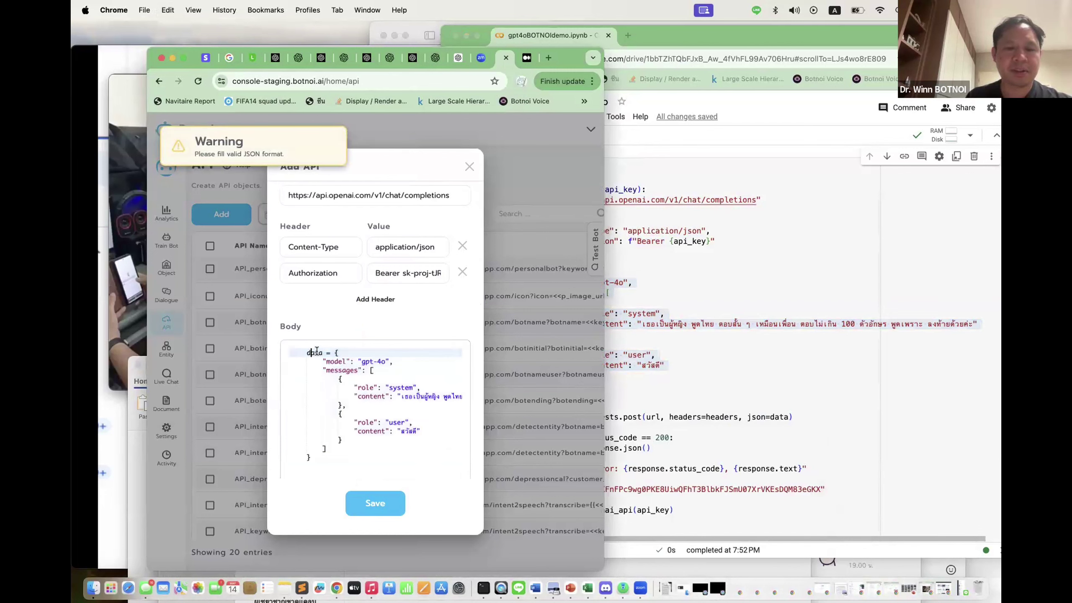
left_click_drag(335, 353, 290, 353)
key("BackSpace")
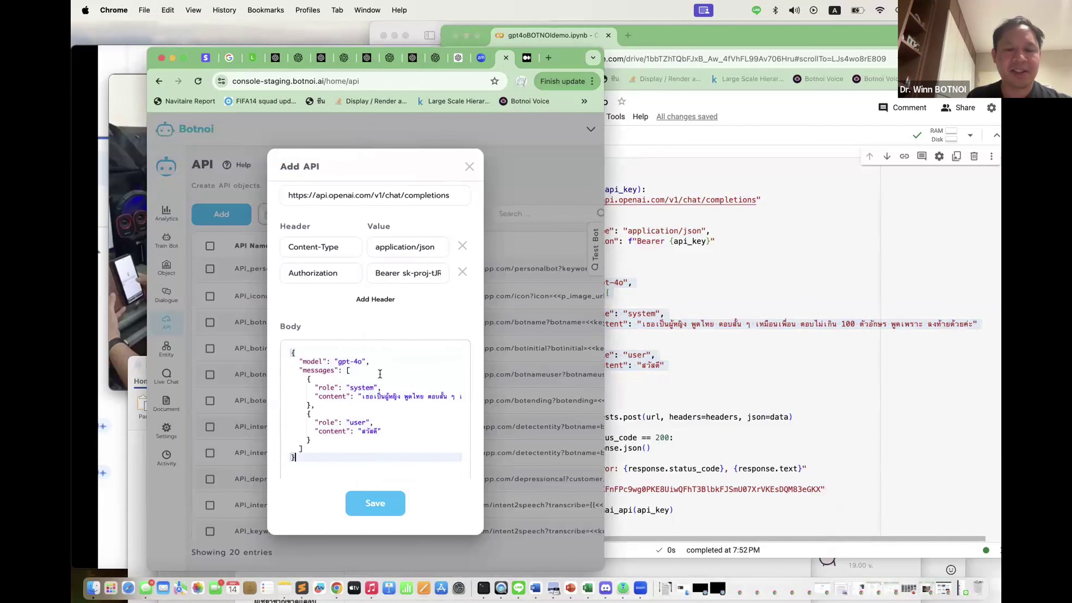
left_click(375, 503)
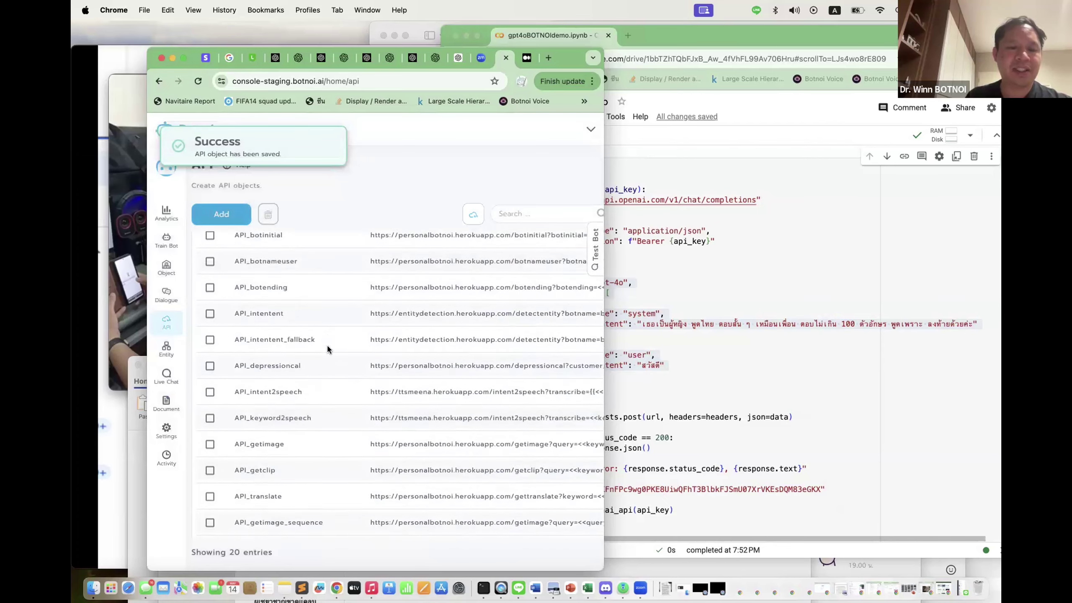
Open the bot response of the in_ทดสอบgpt4o intent in Train Bot and widen the browser window.
left_click(167, 239)
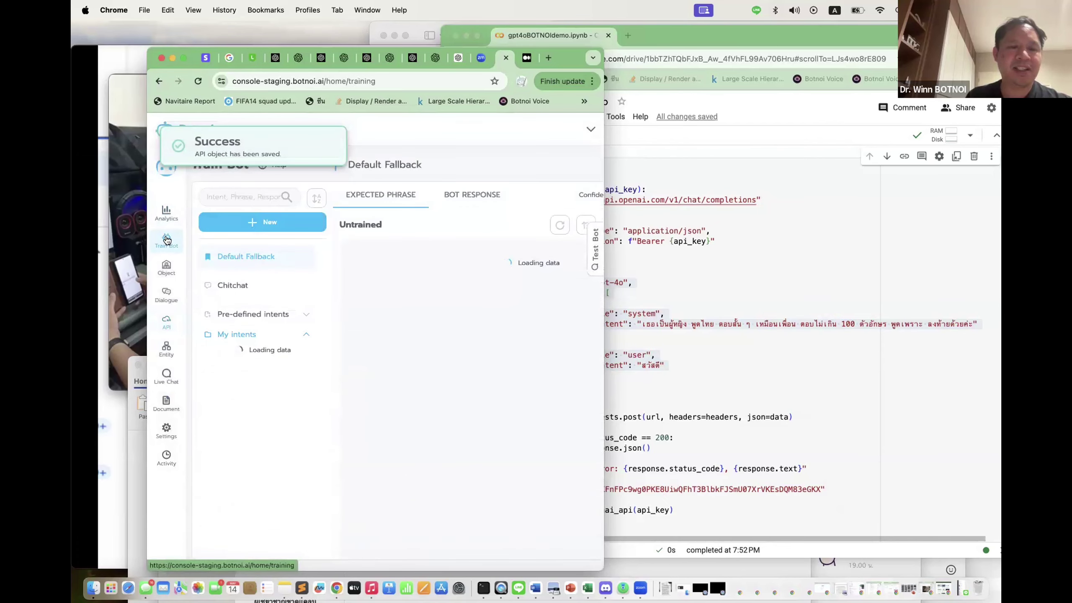
left_click(258, 358)
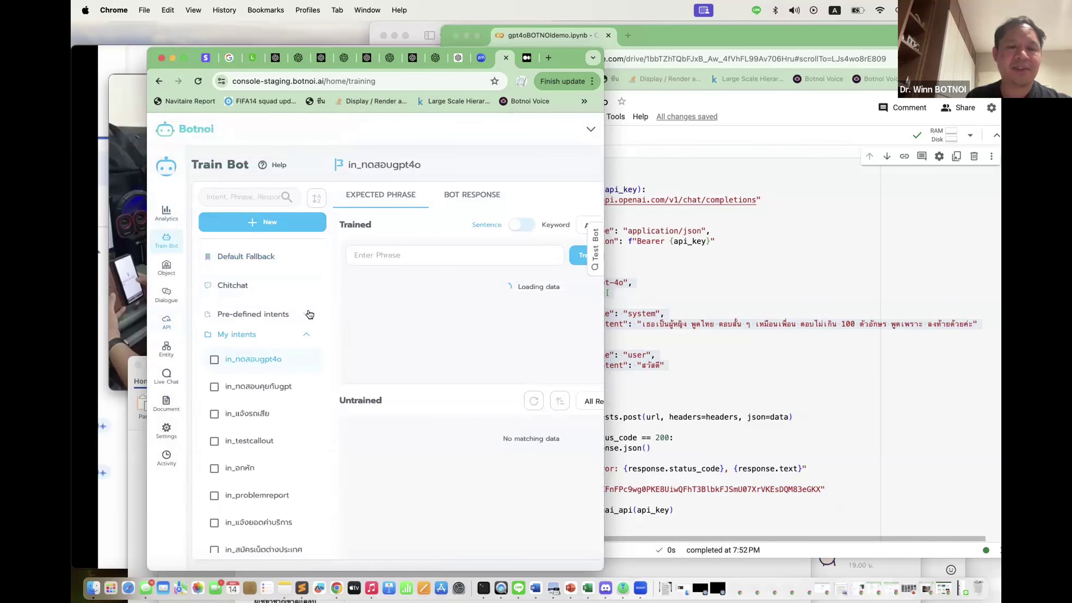
left_click(471, 198)
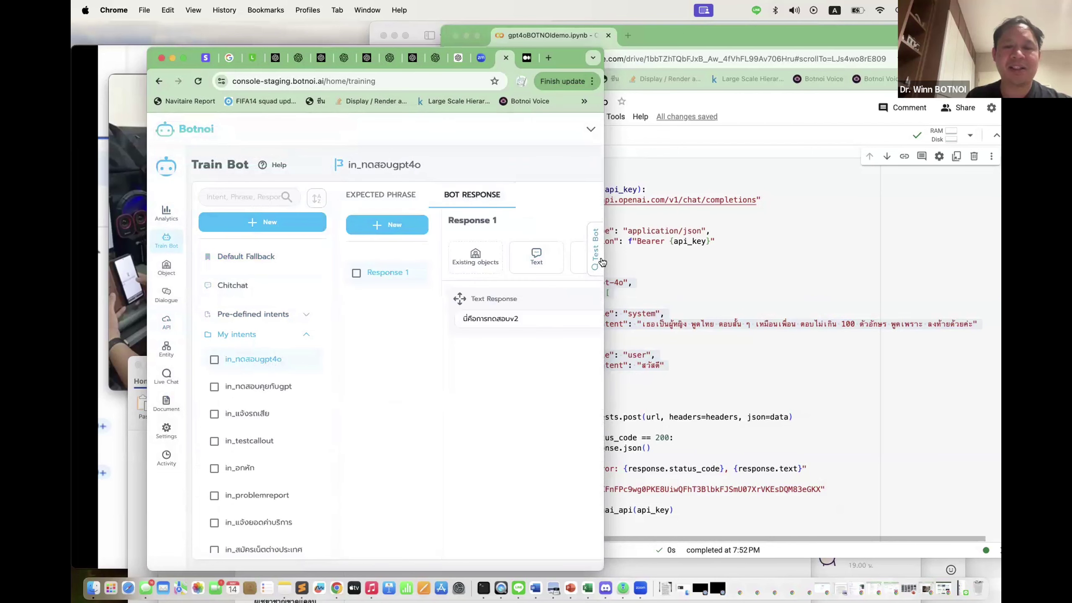
left_click_drag(603, 262, 878, 270)
left_click(749, 300)
Add the existing API_gpt4ov2 object to Response 1 of the in_ทดสอบgpt4o intent.
left_click(481, 258)
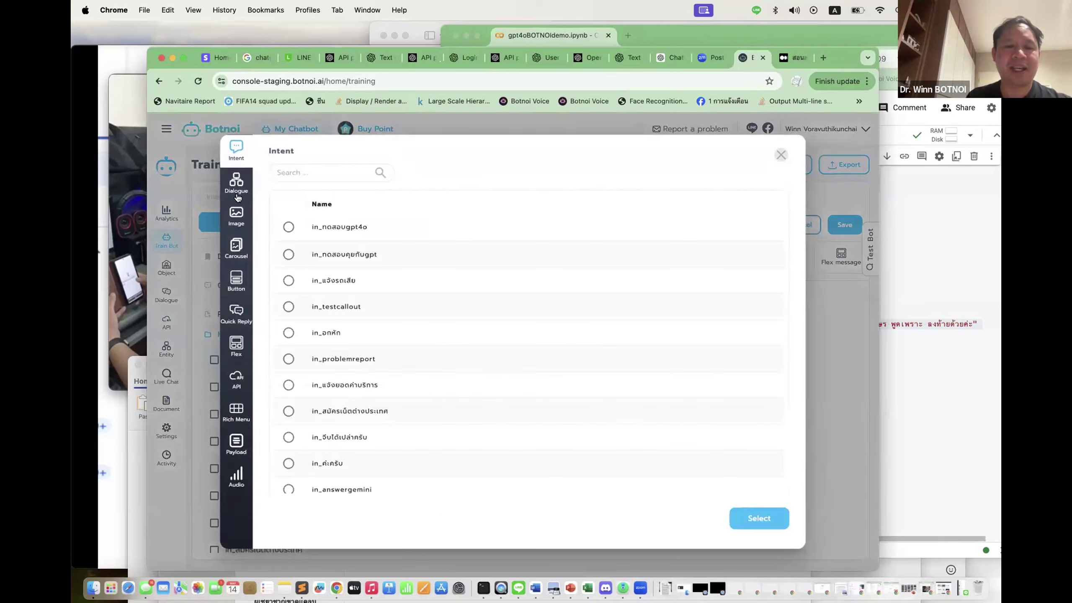
left_click(237, 381)
scroll(312, 382, "down", 10)
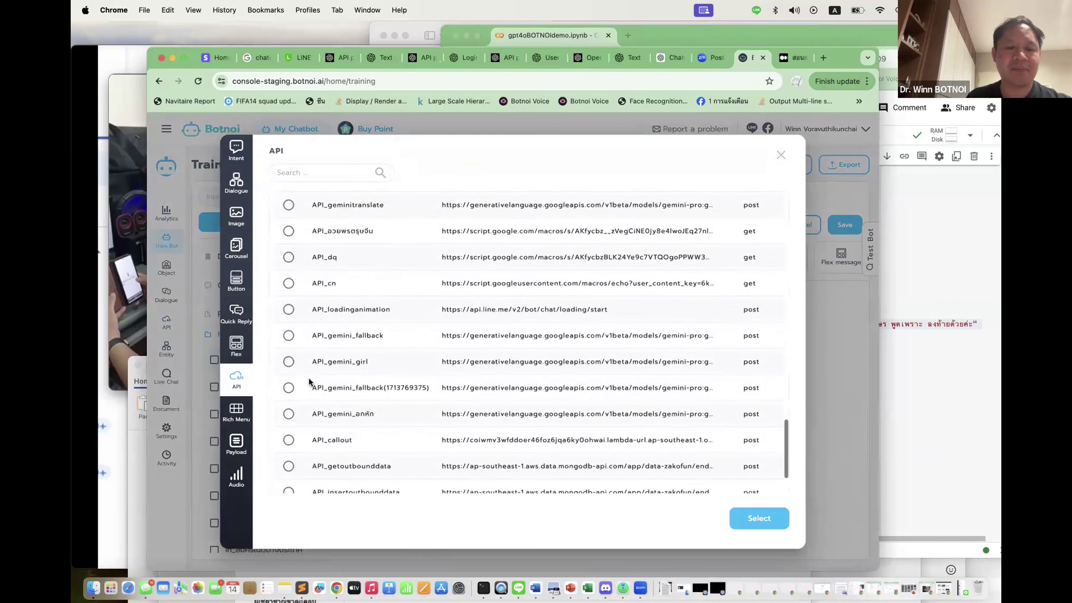
scroll(309, 381, "down", 3)
left_click(288, 475)
left_click(759, 517)
Add a text response containing <<API_gpt4ov2.choices.0.message.content>>, following the notebook's response path, and save the bot response.
left_click(536, 256)
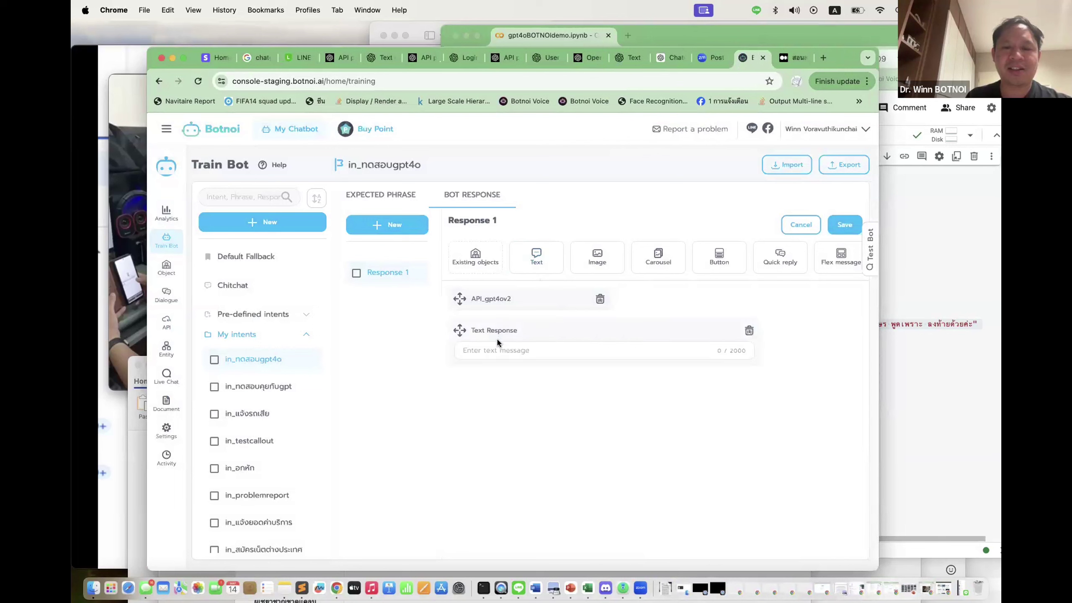
left_click(494, 347)
type("<<API_gpt4ov2.")
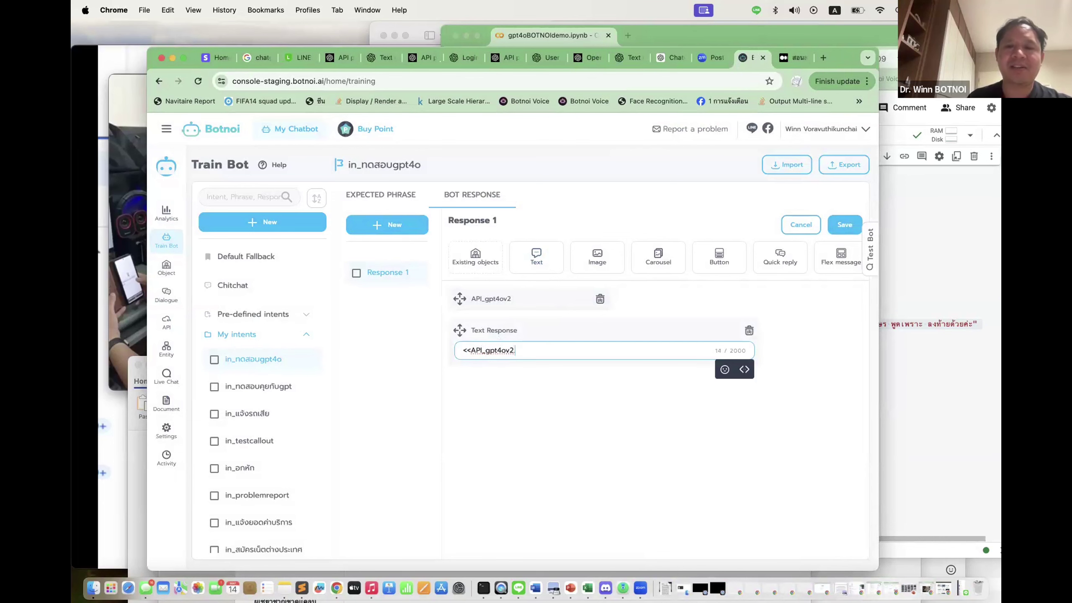
left_click(550, 39)
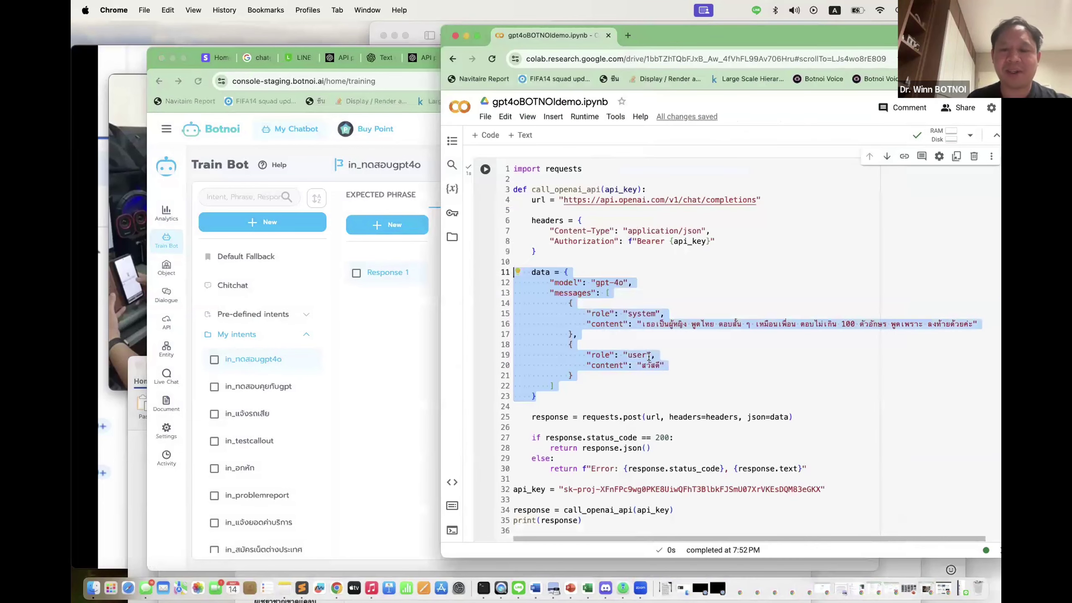
scroll(649, 356, "down", 5)
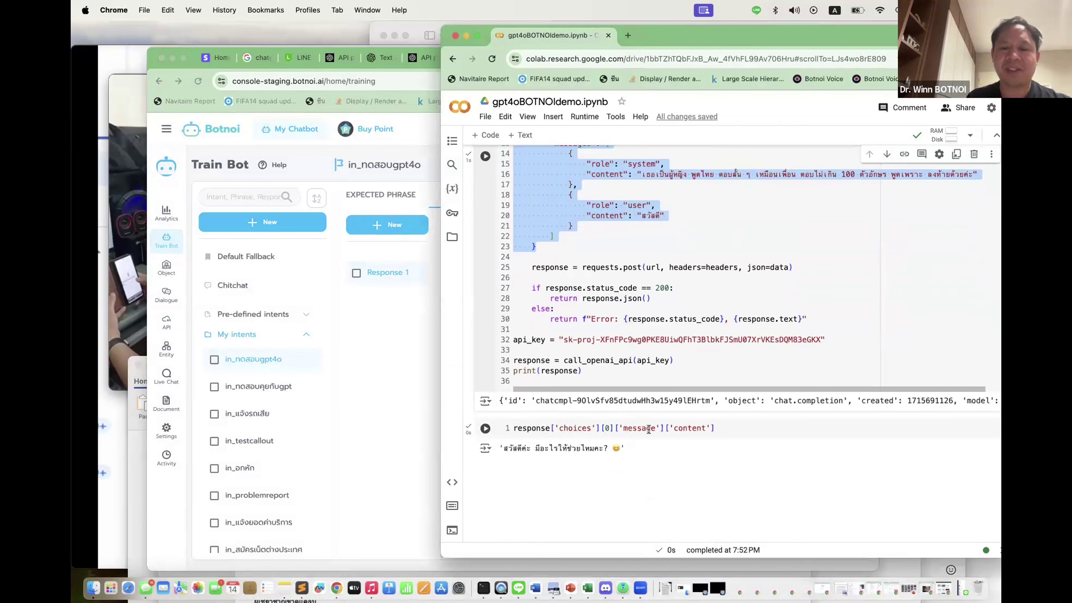
left_click(407, 359)
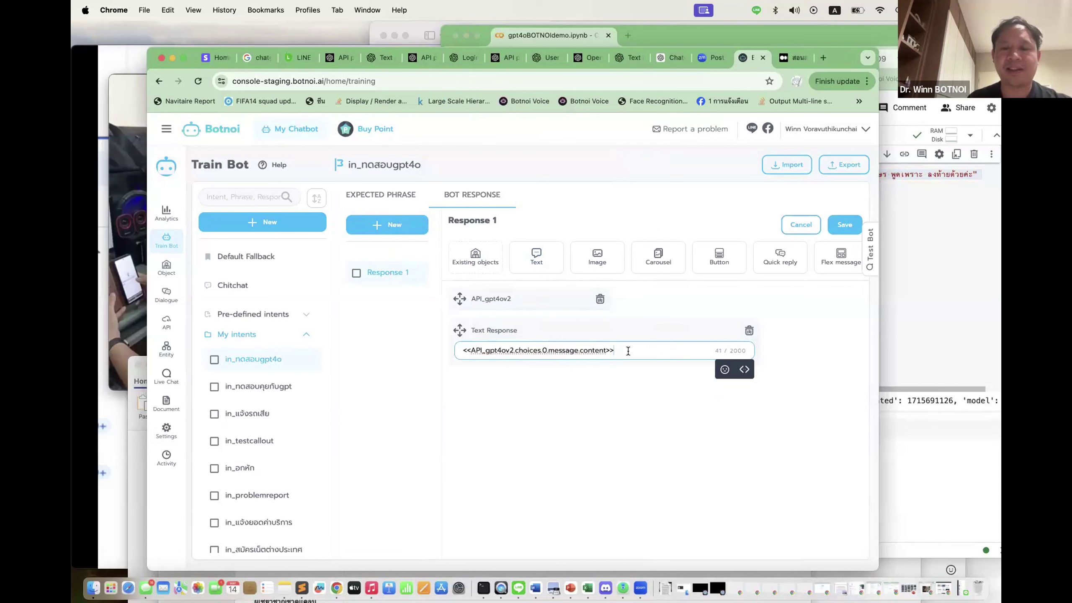
left_click_drag(627, 350, 406, 341)
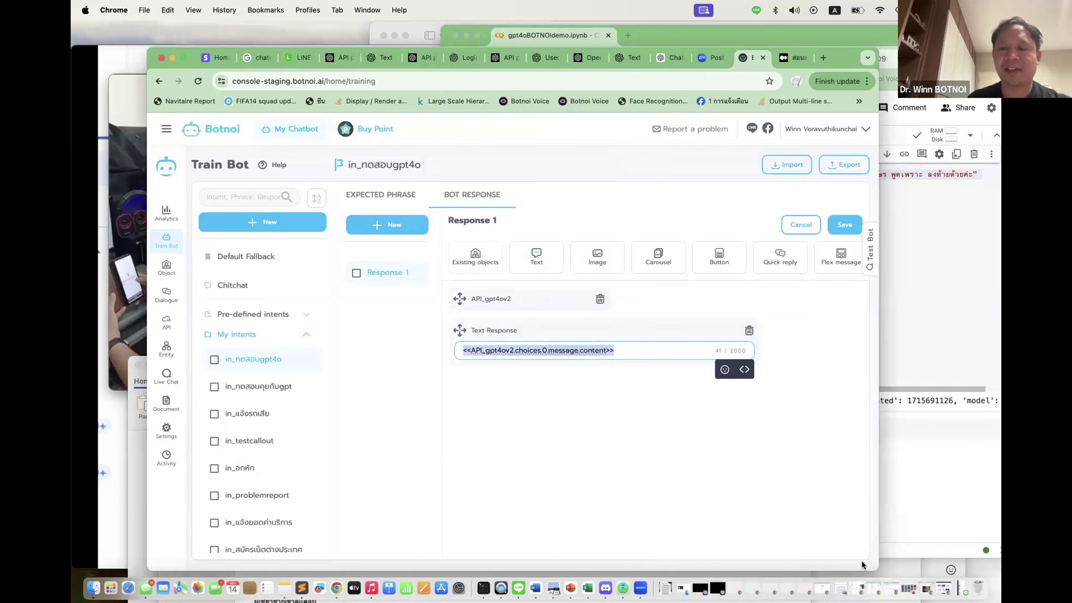
left_click(637, 434)
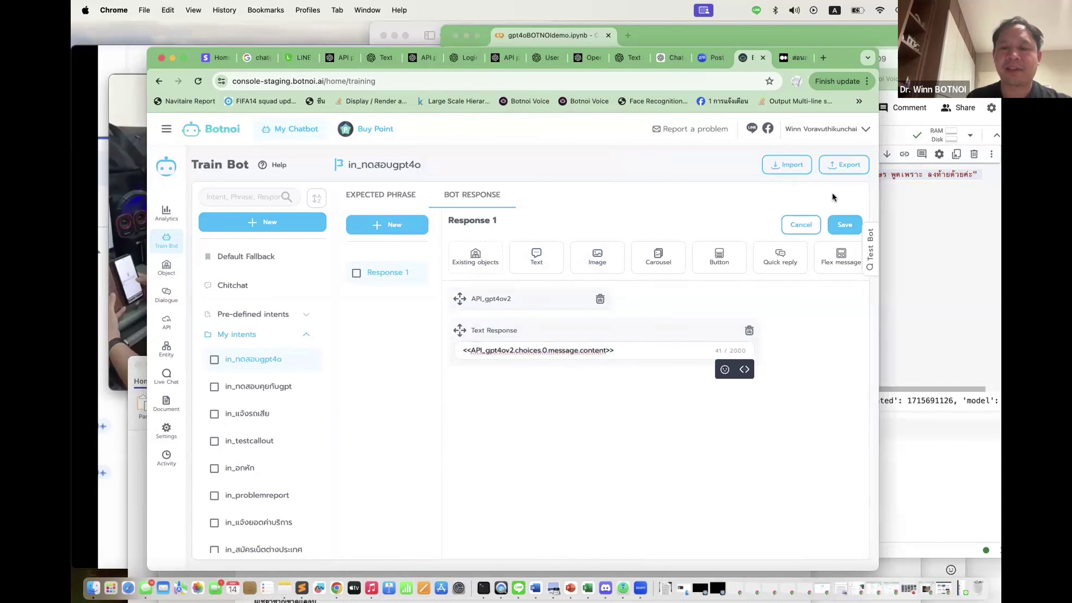
left_click(844, 227)
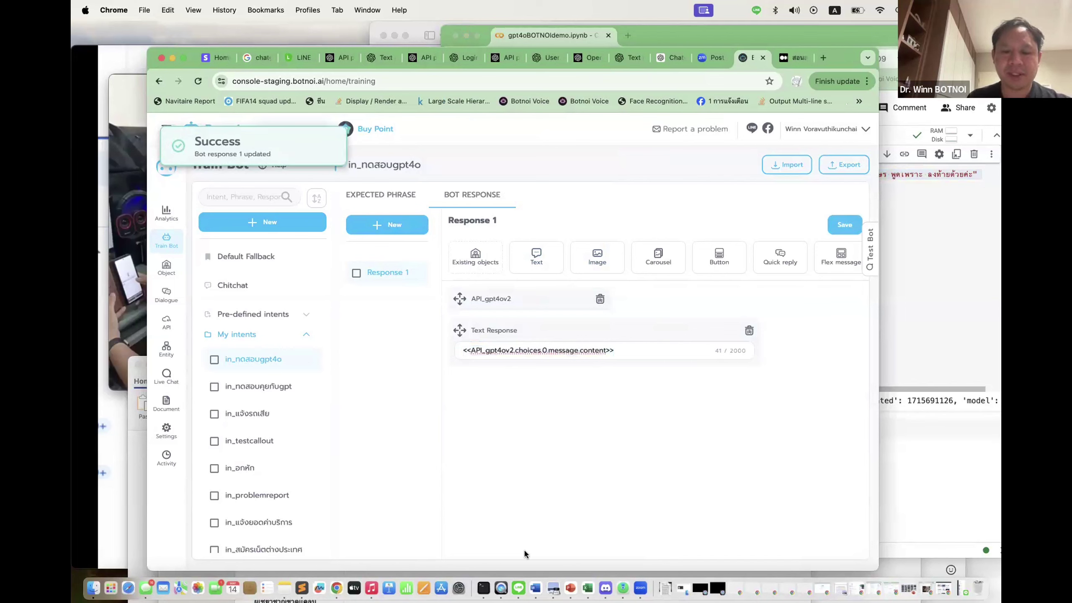
Switch to LINE and send the message "ทดสอบgpt4o" in the botnoi chat to test the new response.
left_click(518, 587)
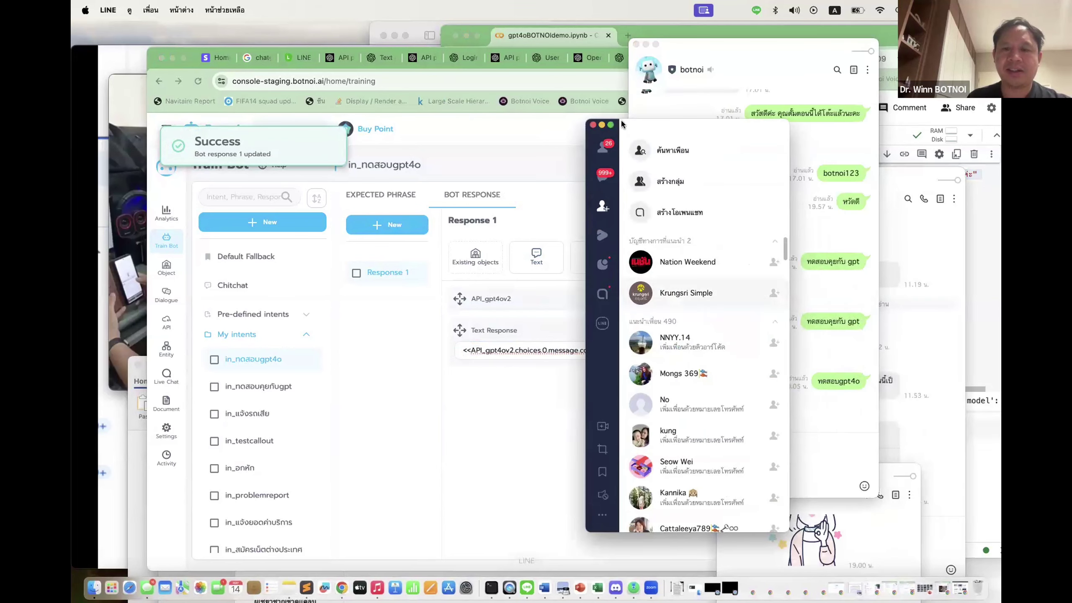
left_click(602, 124)
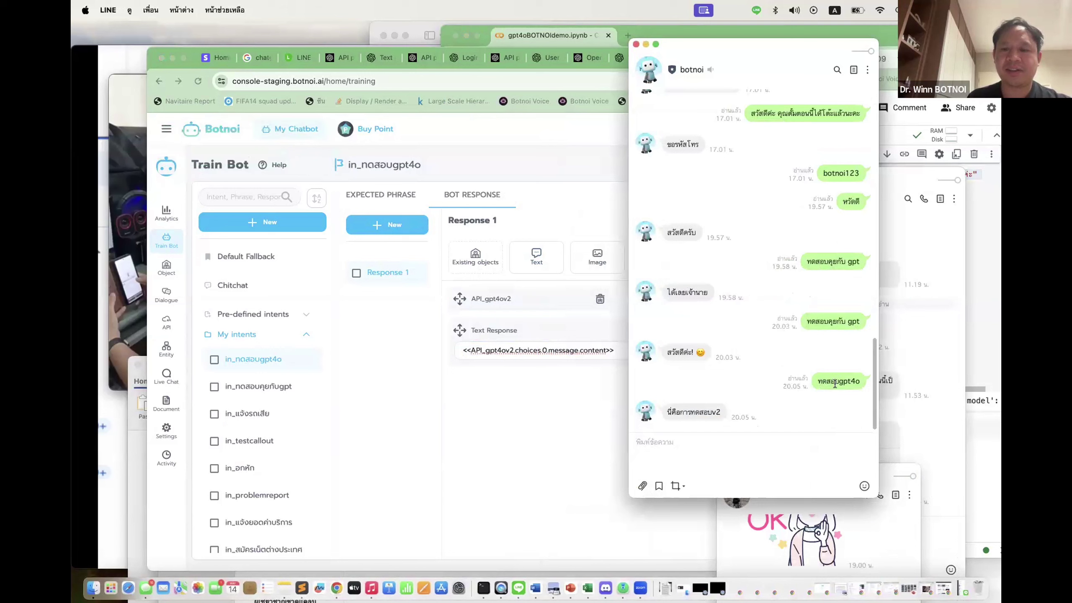
left_click(721, 447)
key("super+v")
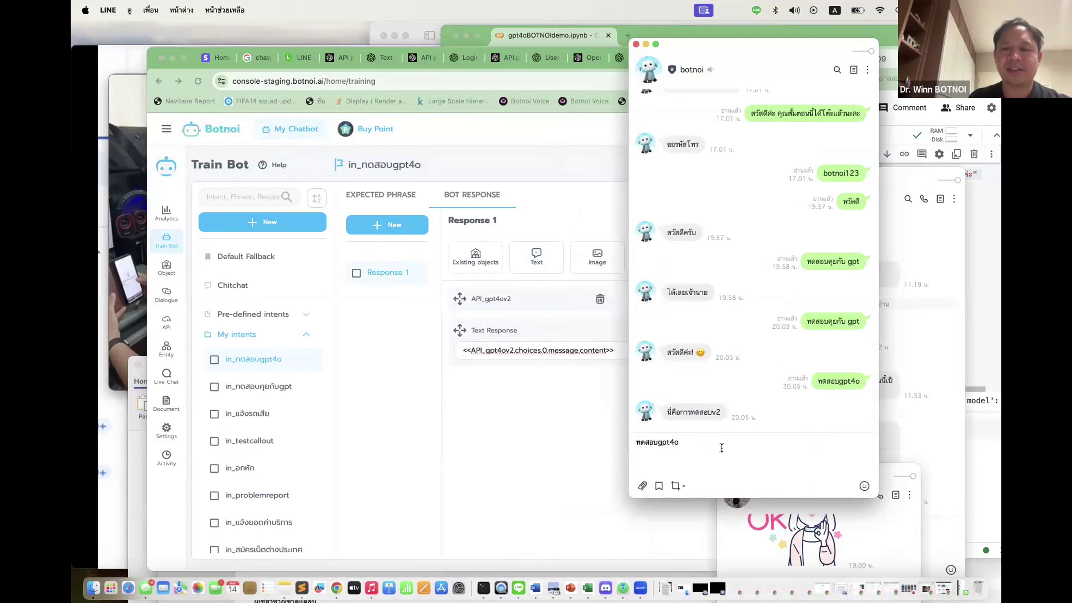
key("Return")
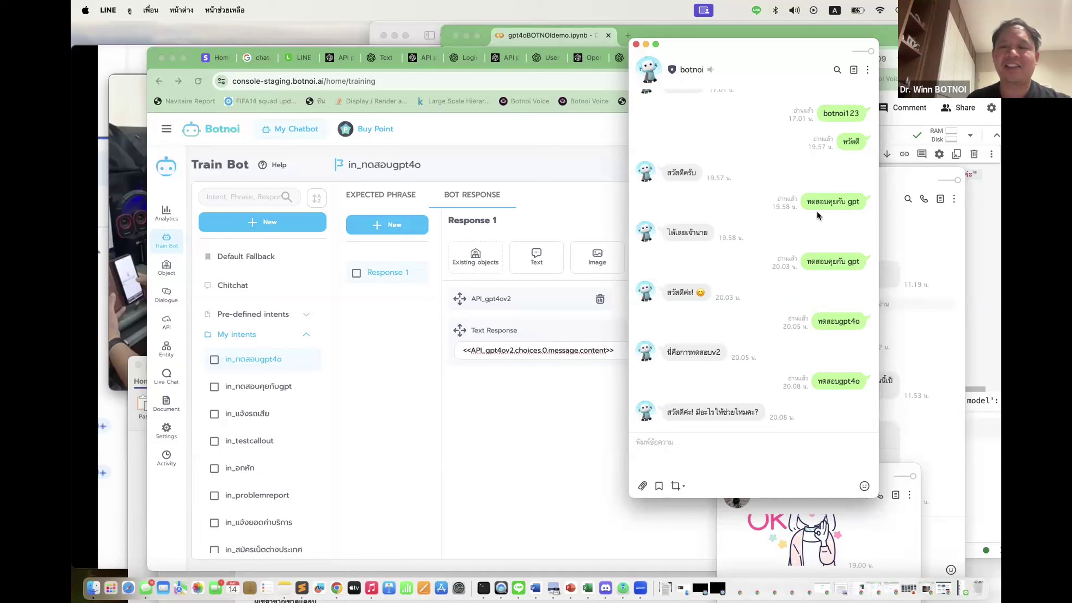
Return to the Botnoi console in Chrome, open the Default Fallback bot response and look through the My intents list.
left_click(526, 403)
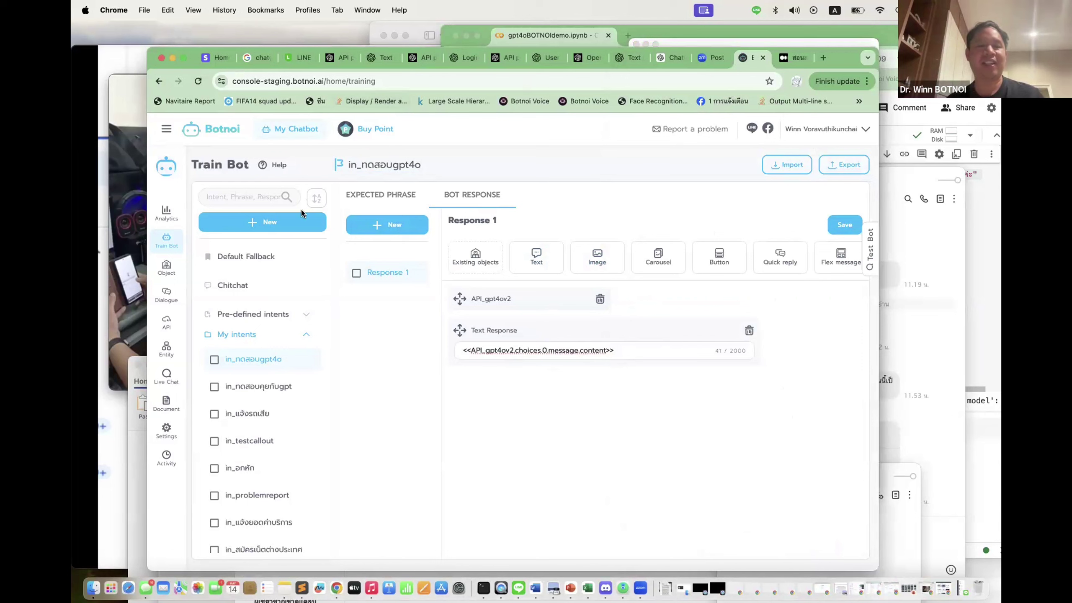
left_click(265, 260)
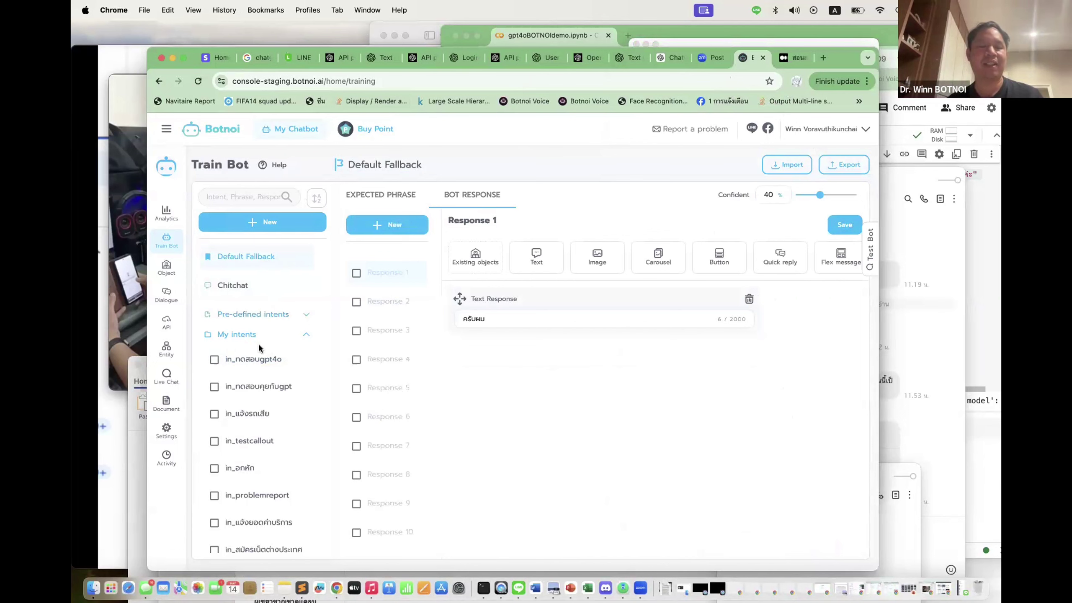
scroll(237, 390, "down", 3)
scroll(239, 430, "up", 3)
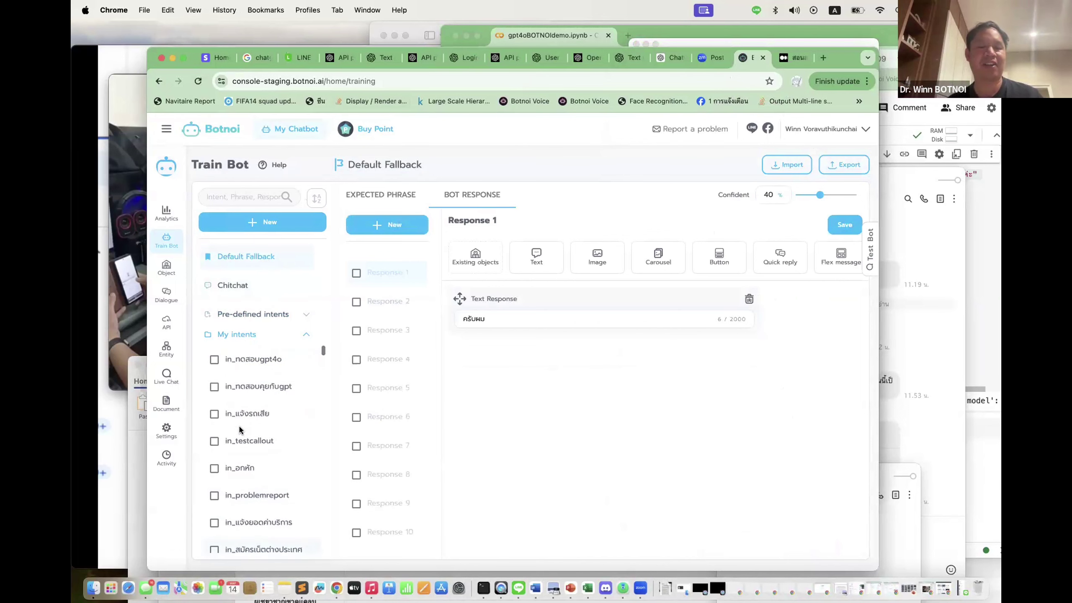
scroll(245, 409, "down", 5)
scroll(251, 458, "up", 4)
scroll(252, 460, "down", 4)
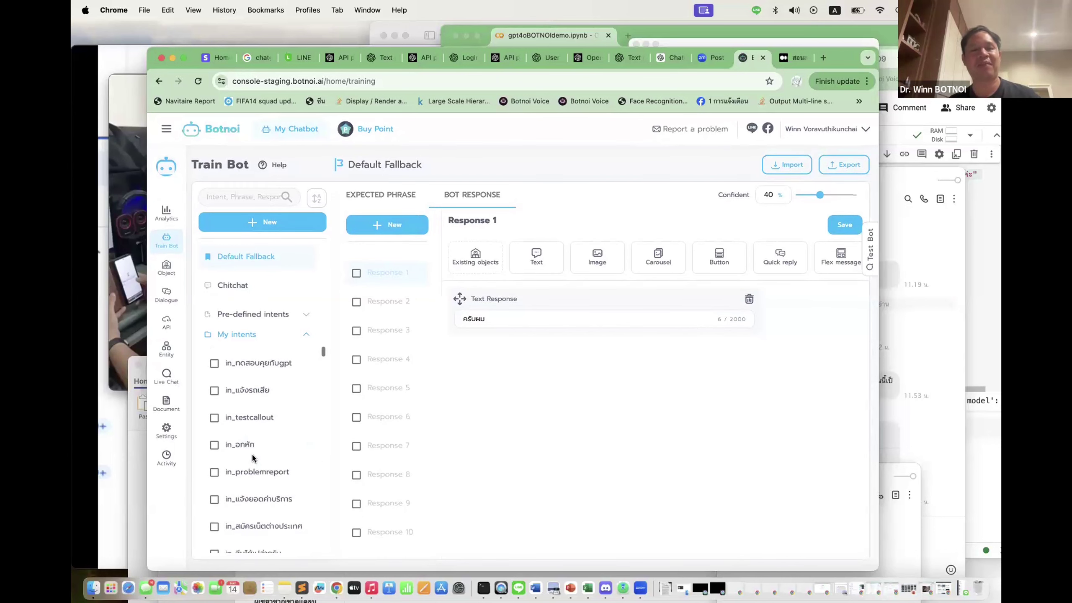
scroll(251, 453, "up", 2)
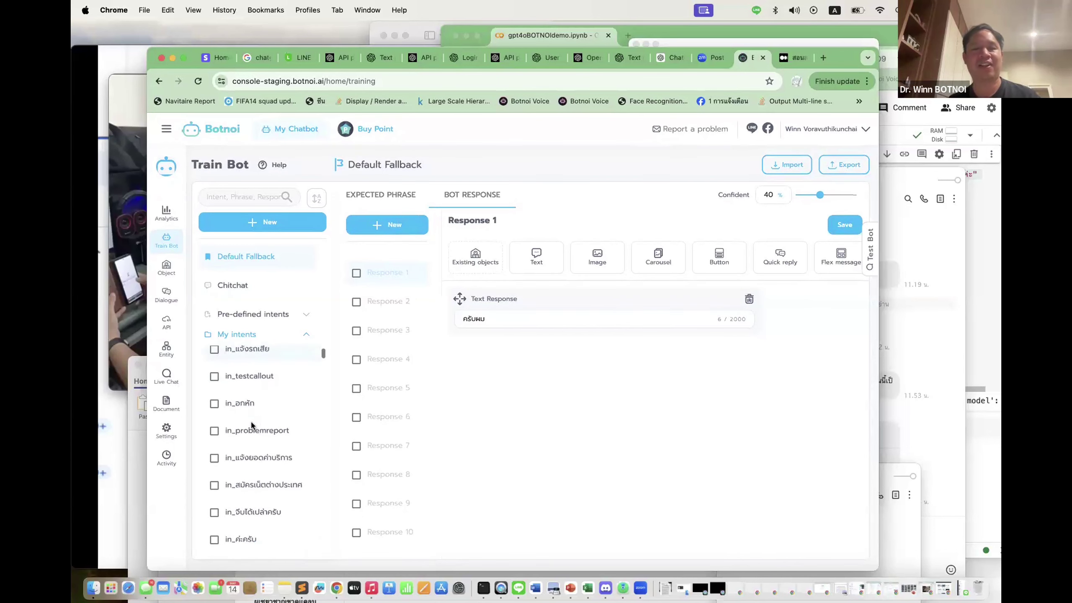
scroll(251, 421, "up", 3)
scroll(250, 410, "down", 4)
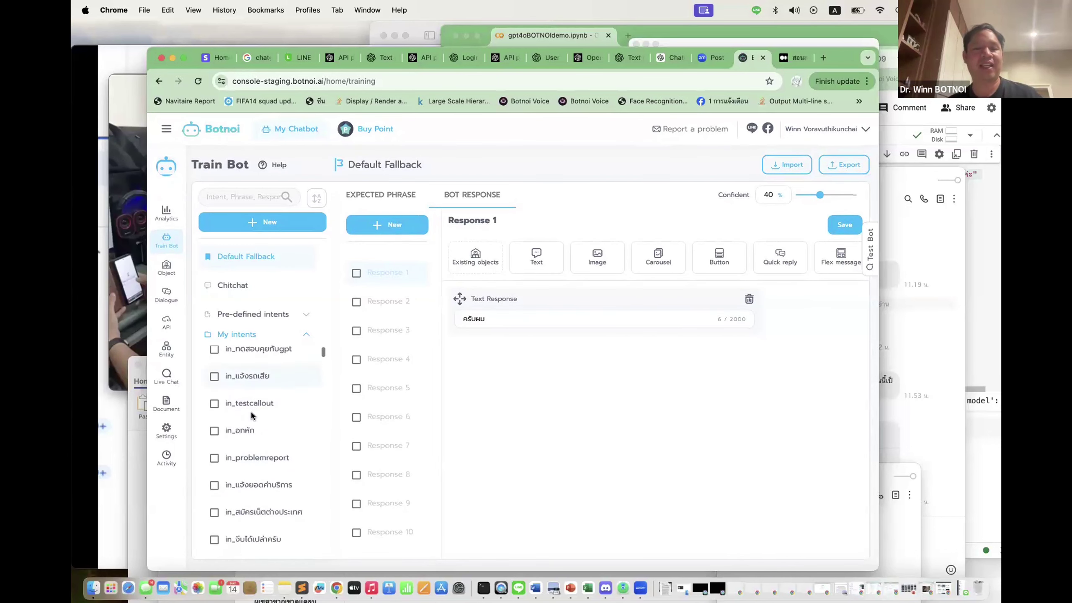
scroll(251, 414, "up", 3)
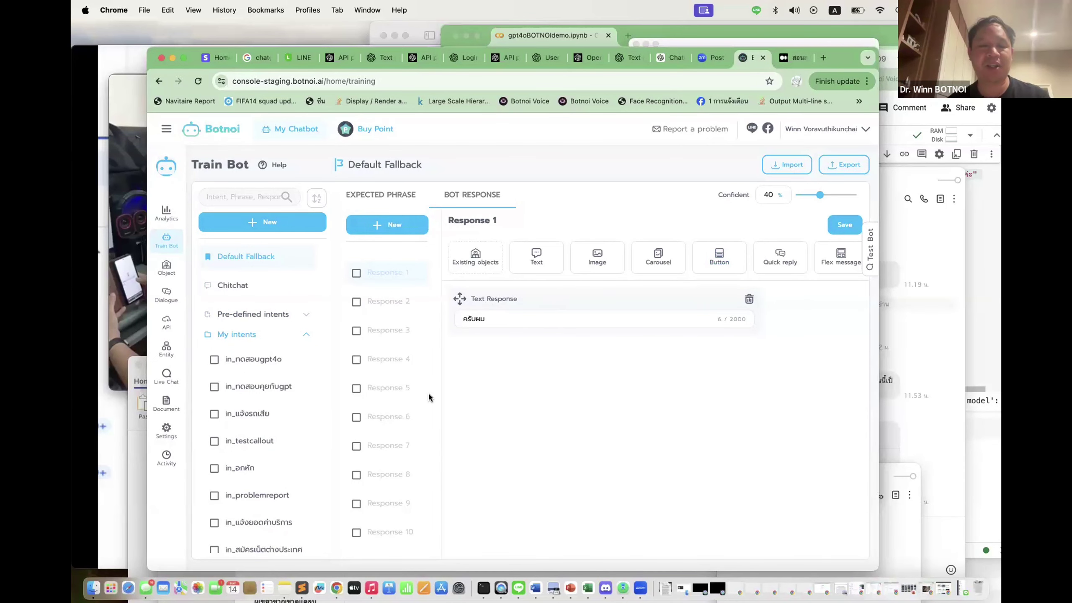
Remove the text response from Default Fallback's Response 1 and mark Response 11 in the response list.
left_click(270, 257)
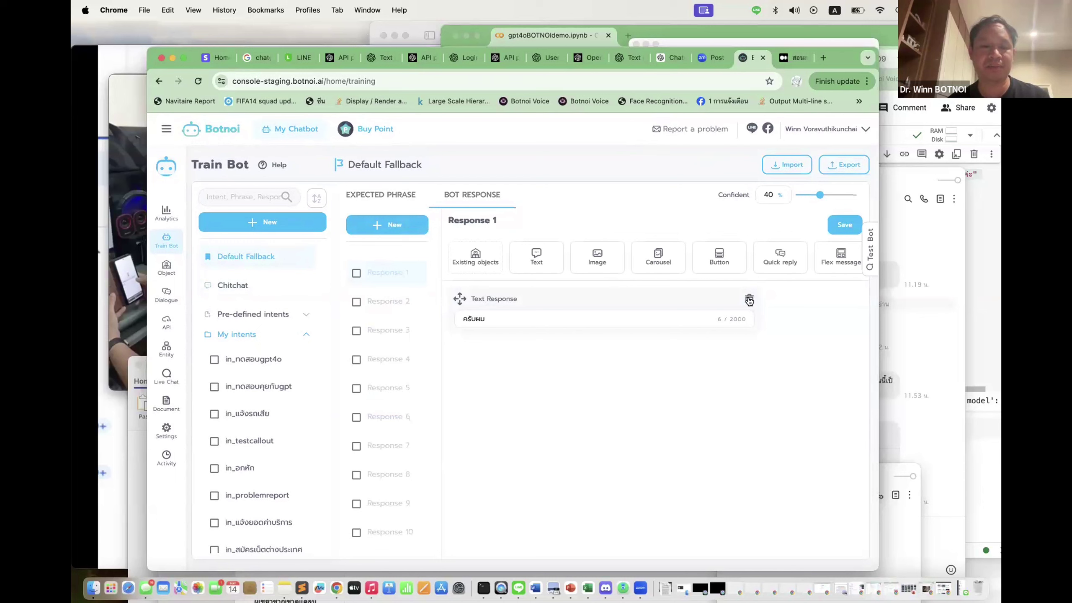
left_click(749, 299)
scroll(394, 412, "down", 2)
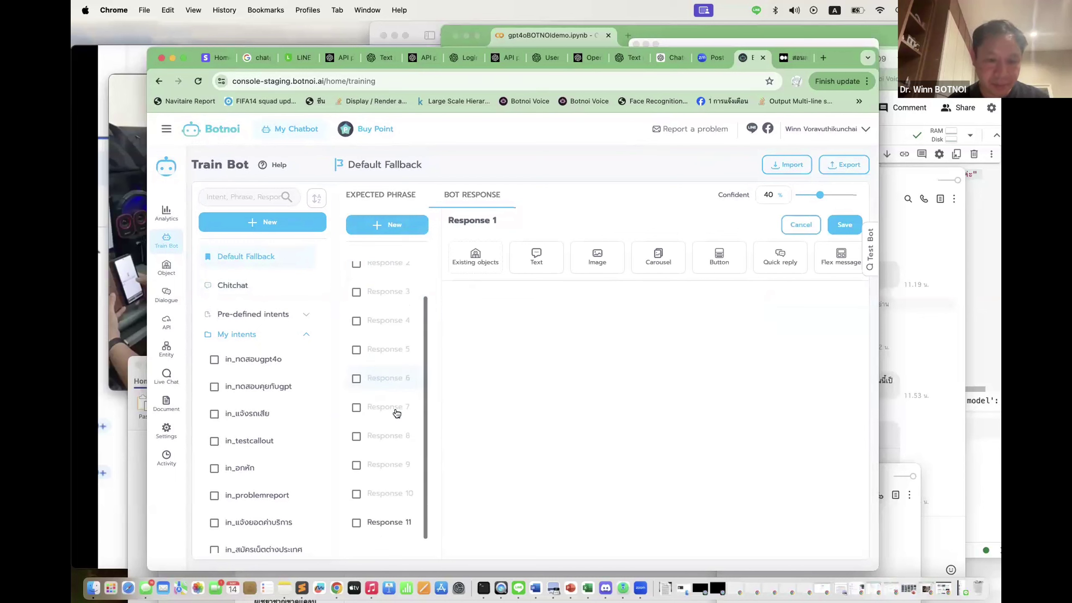
left_click(356, 533)
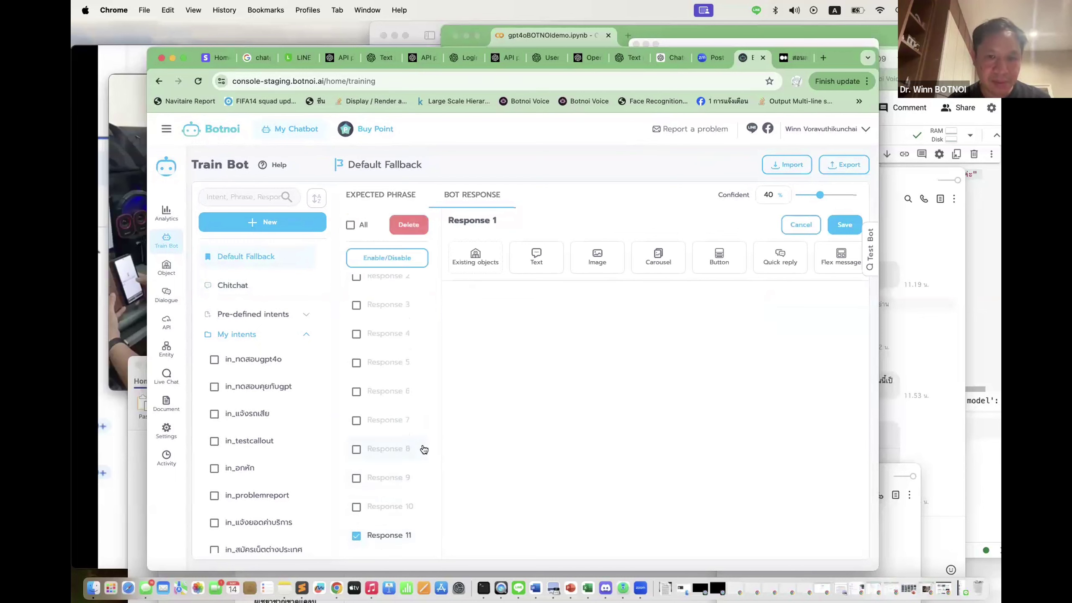